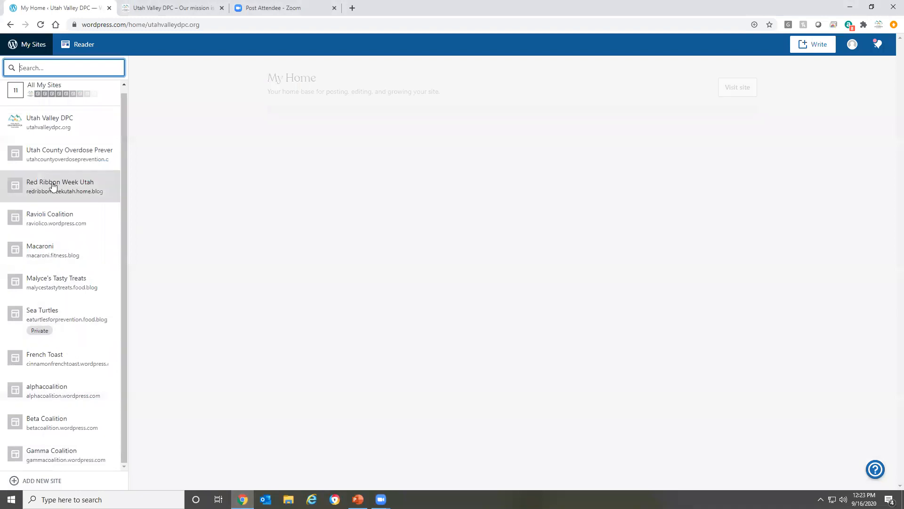
# Start a new WordPress.com site, name it Amazing Coalition, and continue to the domain choice
pyautogui.click(15, 480)
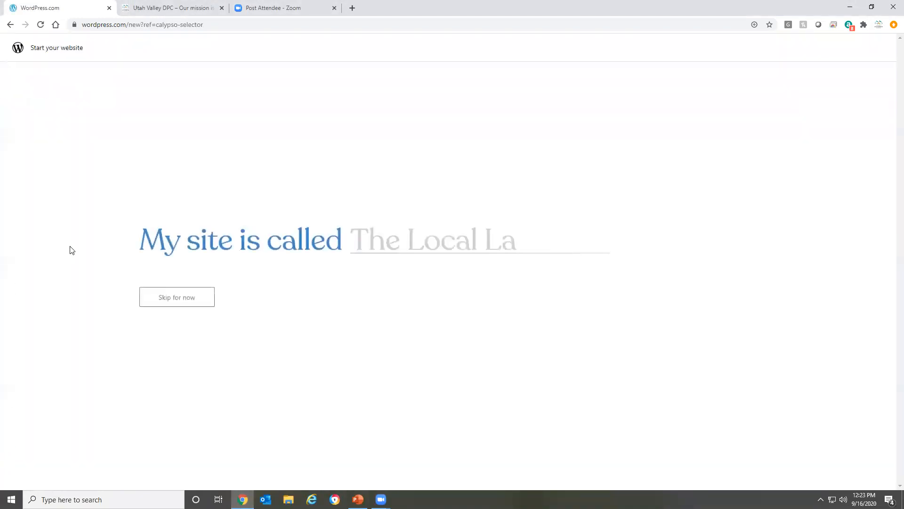
pyautogui.click(362, 240)
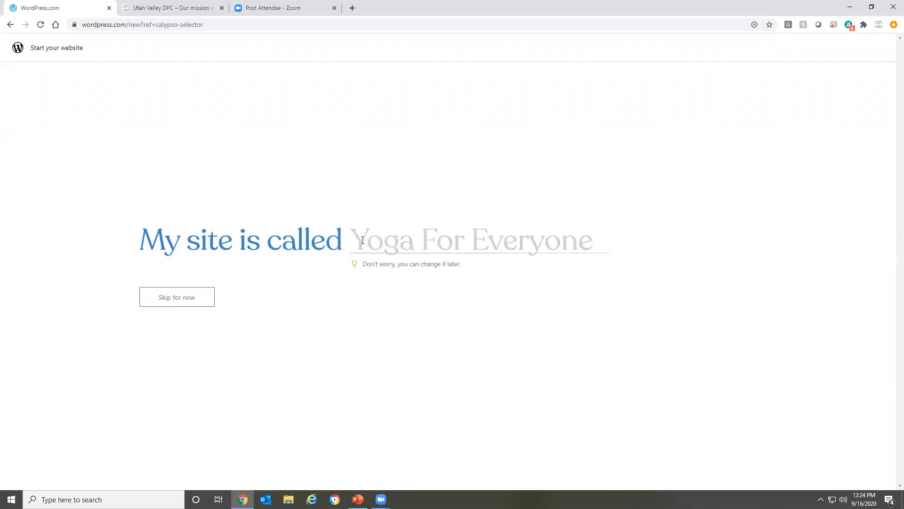
pyautogui.write('Amazing')
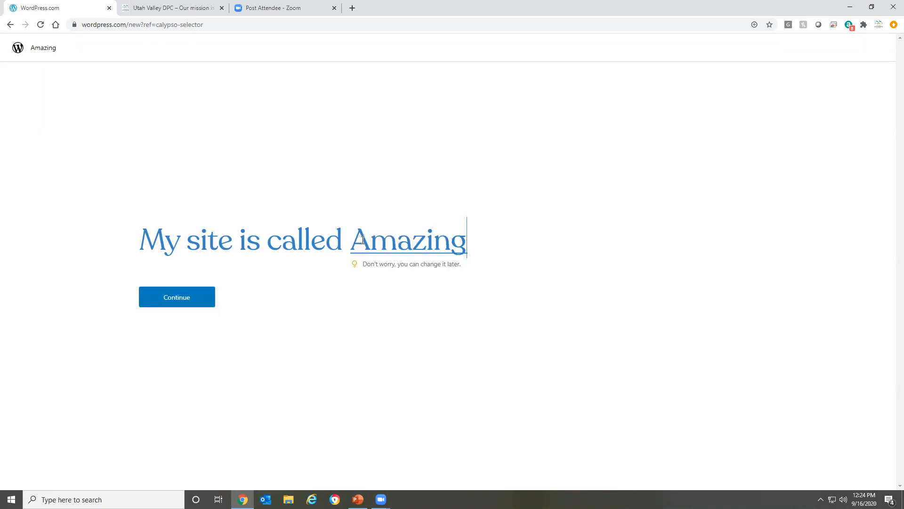
pyautogui.write(' Coalition')
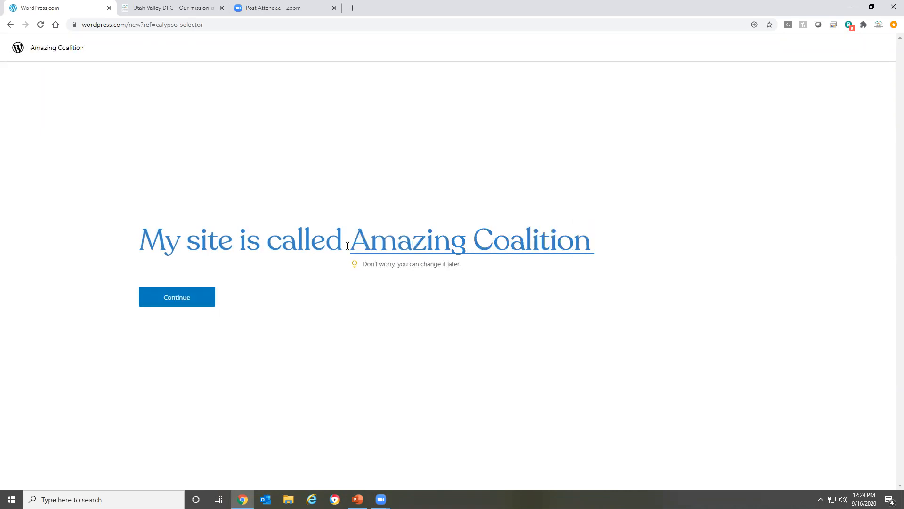
pyautogui.click(196, 302)
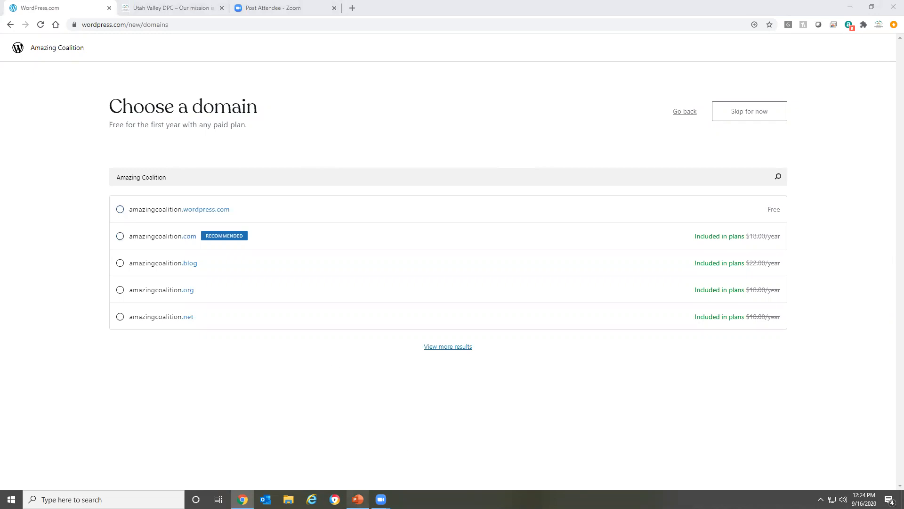
# Switch to the PowerPoint presentation and review the Parts of a website and Choose a domain slides
pyautogui.click(357, 499)
pyautogui.scroll(-5, 97, 240)
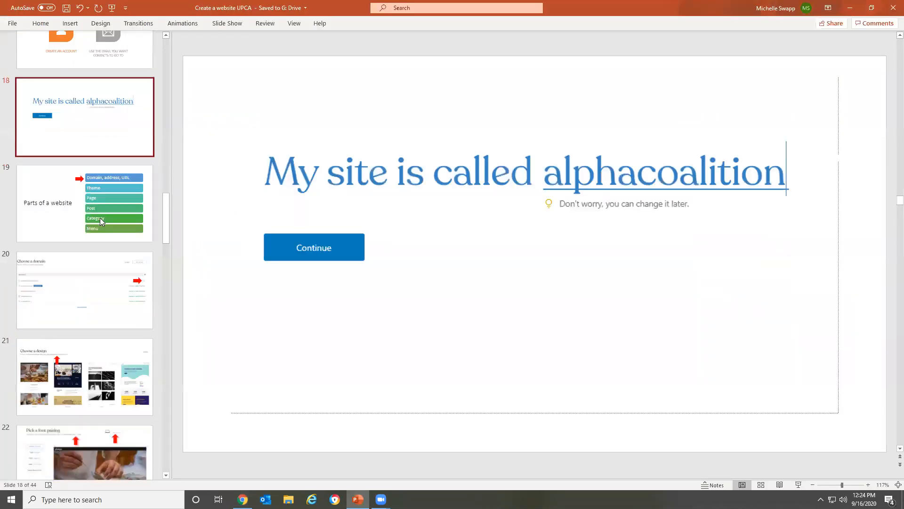
pyautogui.click(69, 211)
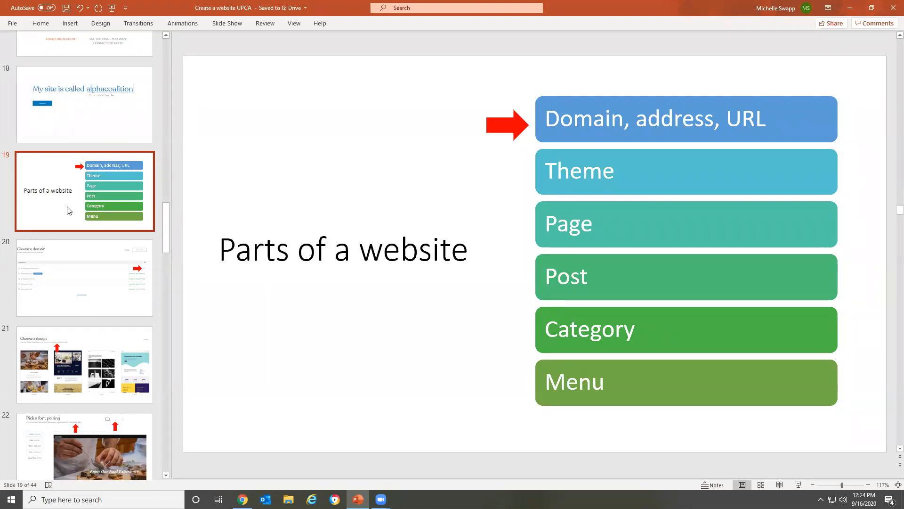
pyautogui.click(84, 248)
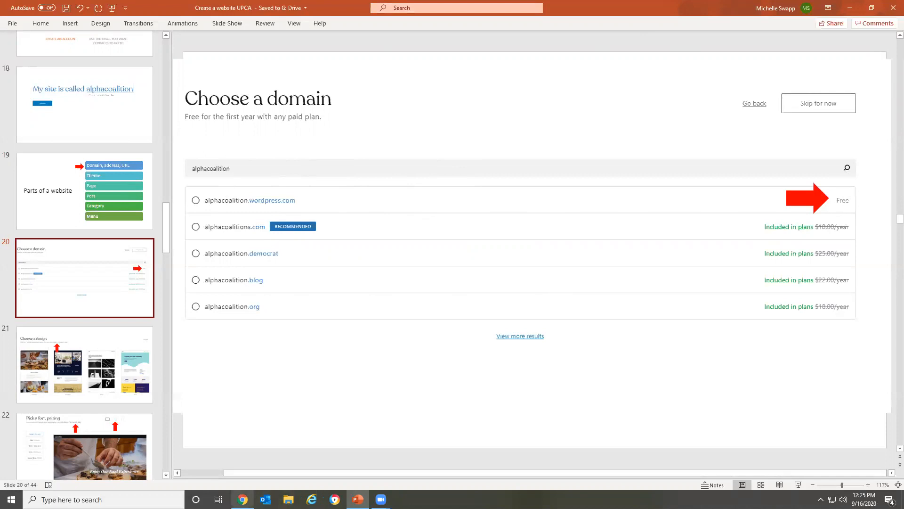
# Return to the site setup in Chrome and choose the free domain amazingcoalition.wordpress.com
pyautogui.click(242, 499)
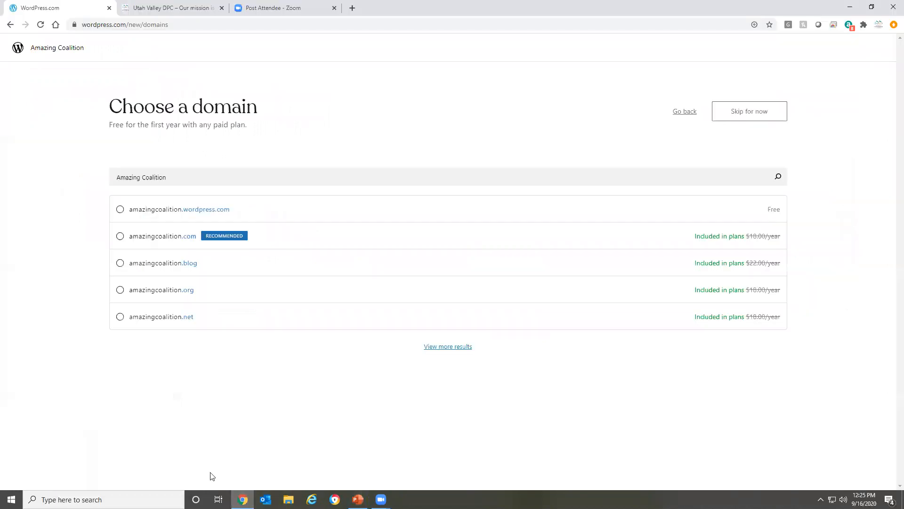
pyautogui.click(121, 211)
pyautogui.click(746, 113)
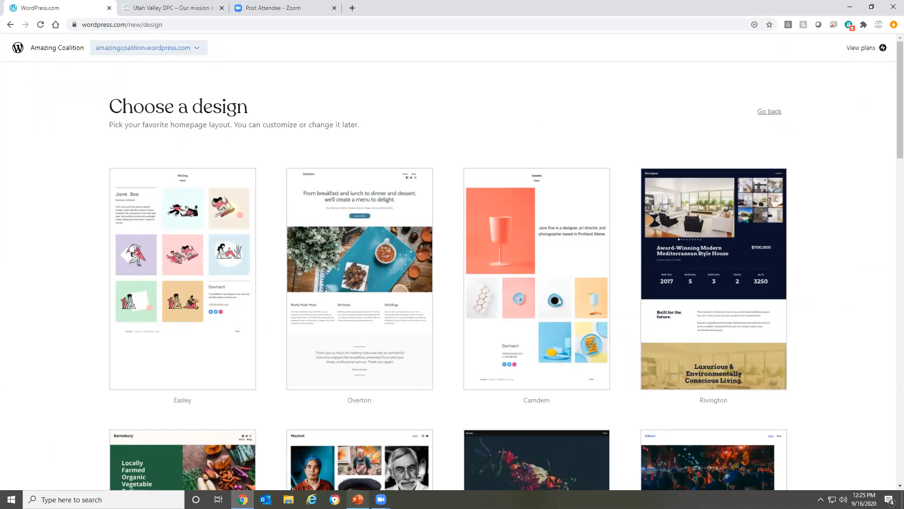
# Switch to PowerPoint and review the Choose a design and Pick a font pairing slides
pyautogui.click(358, 499)
pyautogui.click(47, 348)
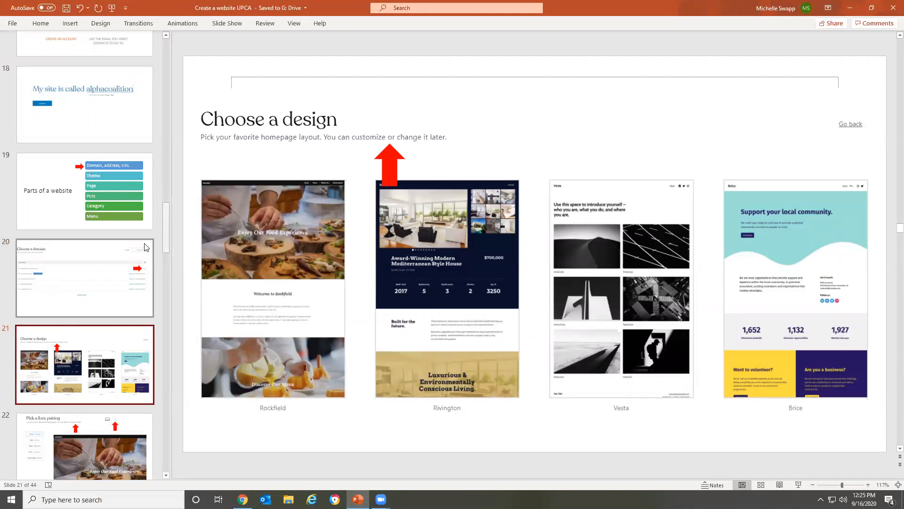
pyautogui.scroll(-5, 81, 231)
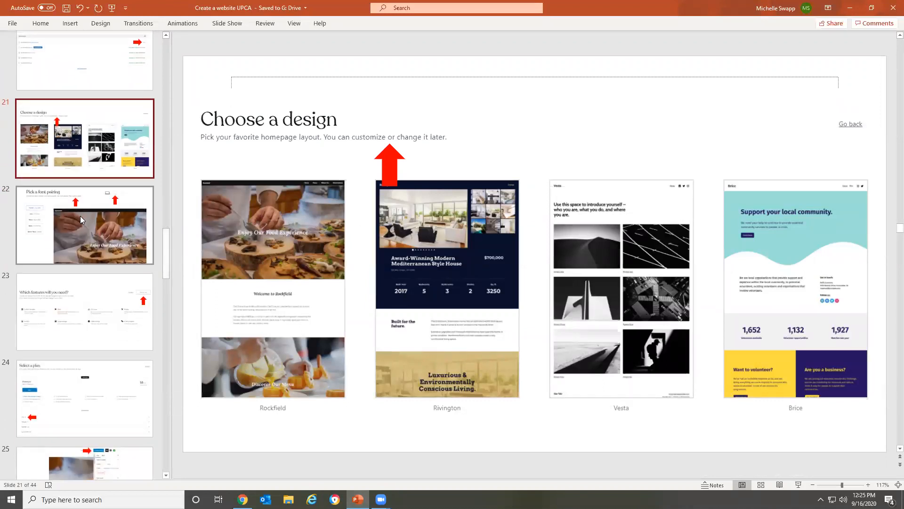
pyautogui.click(80, 216)
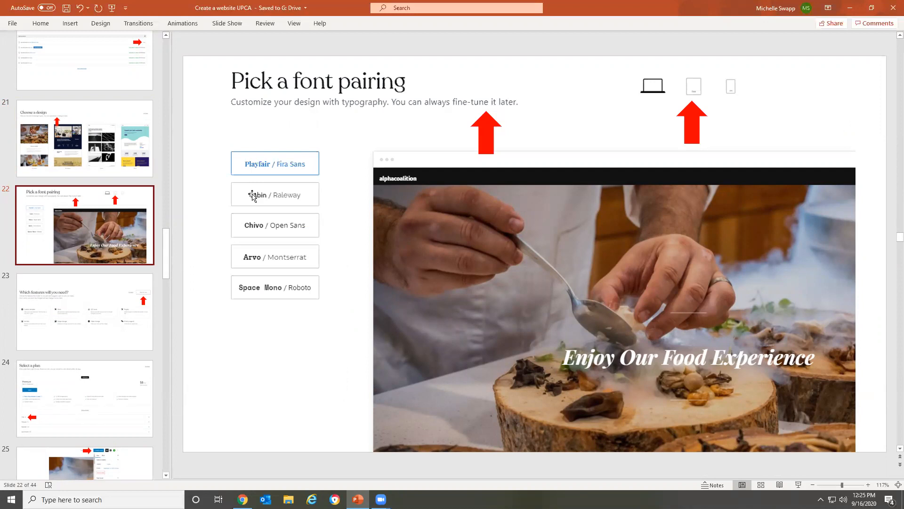
# Return to Chrome, browse the homepage layouts, and choose the Easley design
pyautogui.click(242, 499)
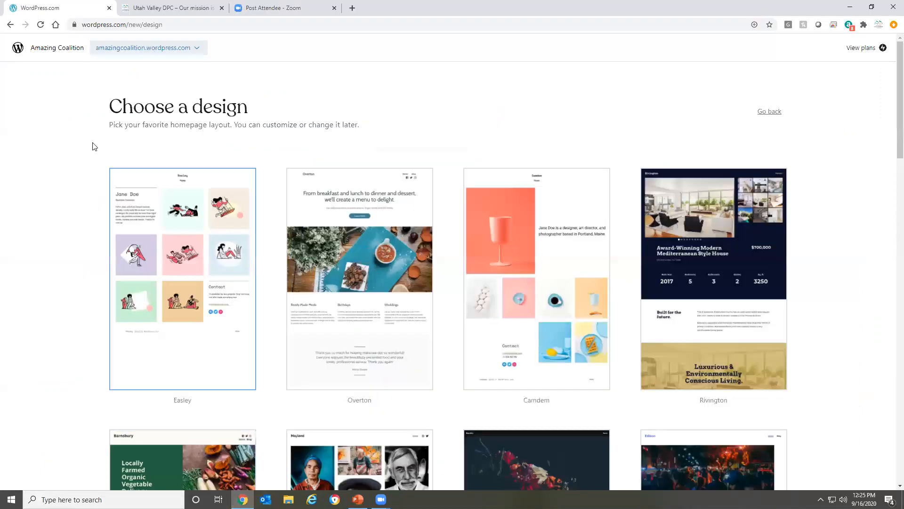
pyautogui.scroll(-4, 70, 166)
pyautogui.scroll(4, 69, 166)
pyautogui.click(126, 204)
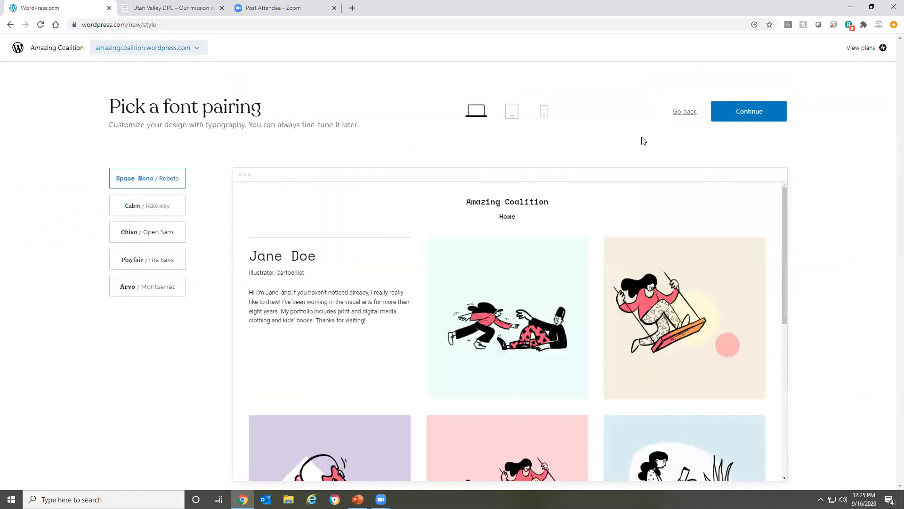
# Preview the design in tablet, phone and desktop sizes, then continue with the Space Mono / Roboto font pairing
pyautogui.click(514, 116)
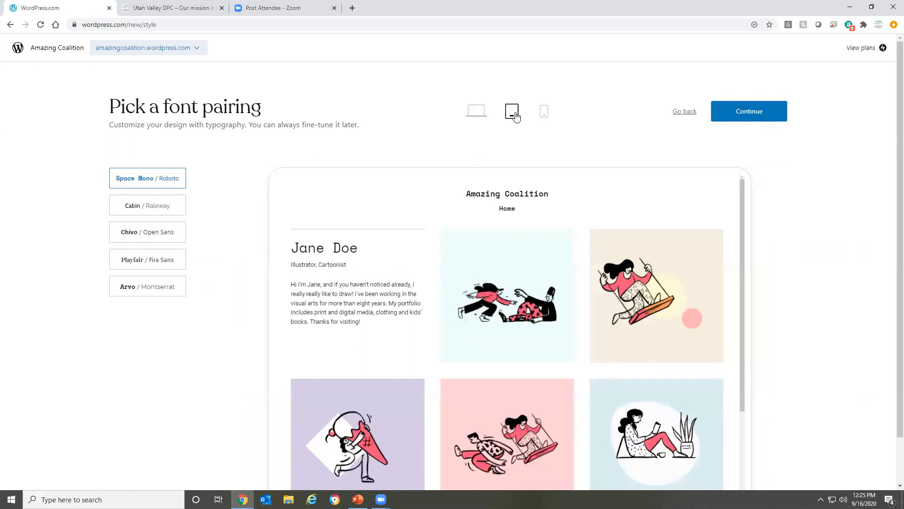
pyautogui.click(545, 114)
pyautogui.click(484, 116)
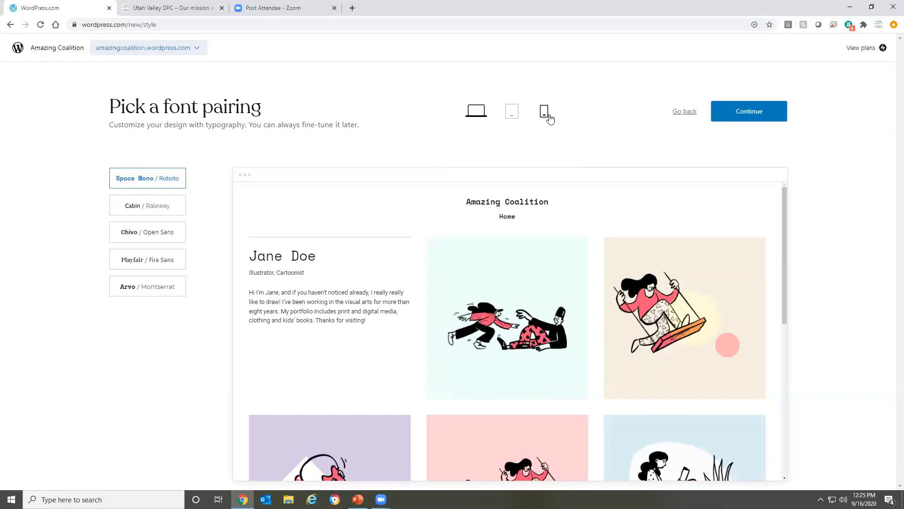
pyautogui.click(754, 116)
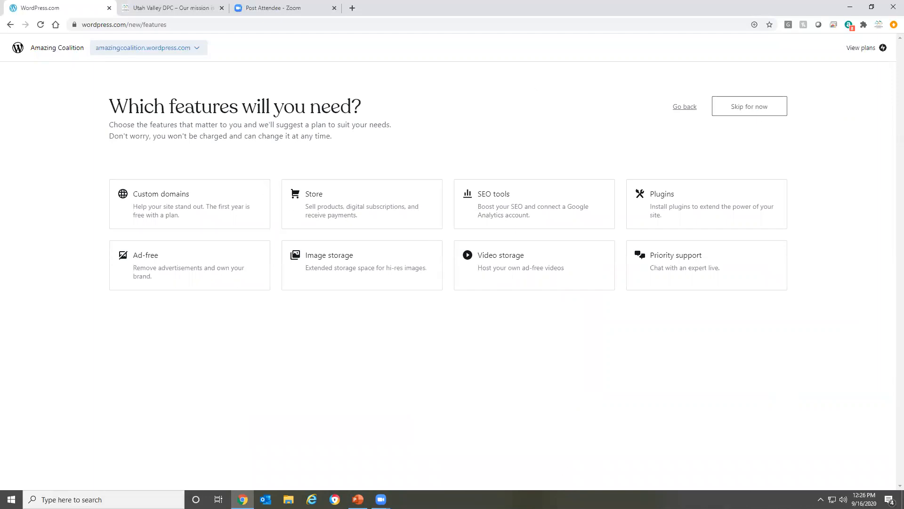
# Switch to PowerPoint and review the Which features will you need and Select a plan slides
pyautogui.hotkey('alt', 'Tab')
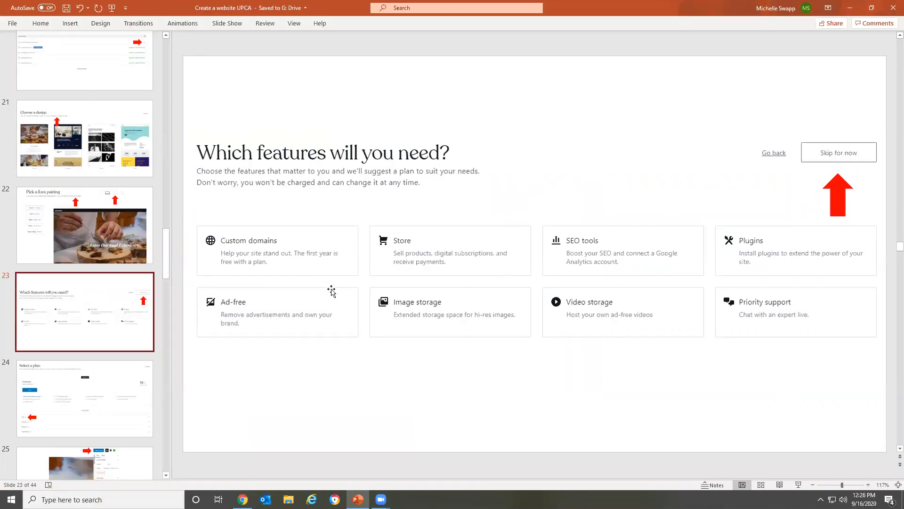
pyautogui.scroll(-4, 70, 233)
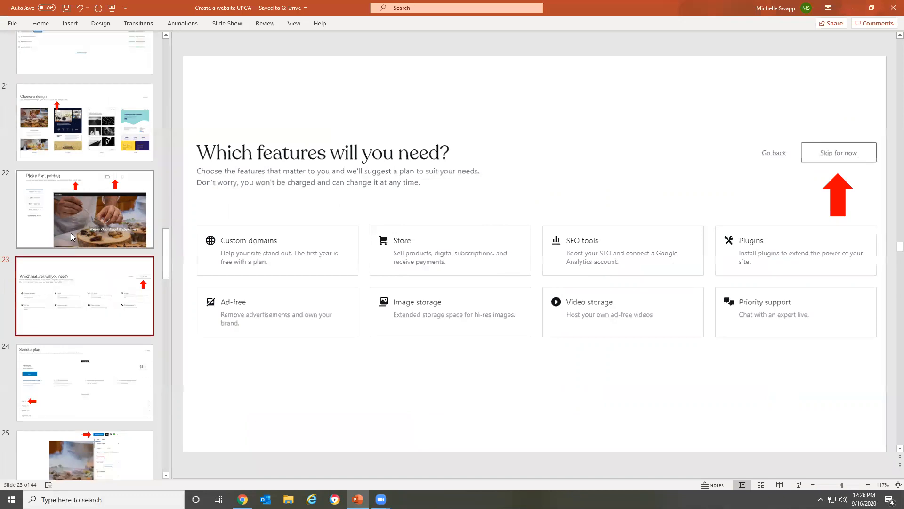
pyautogui.click(95, 205)
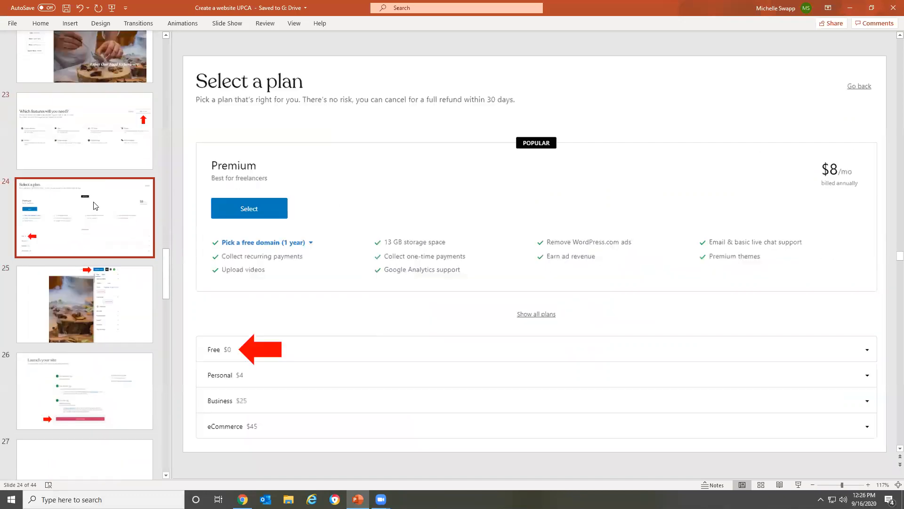
# Return to Chrome, skip the feature selection, and select the Free plan for the new site
pyautogui.click(243, 500)
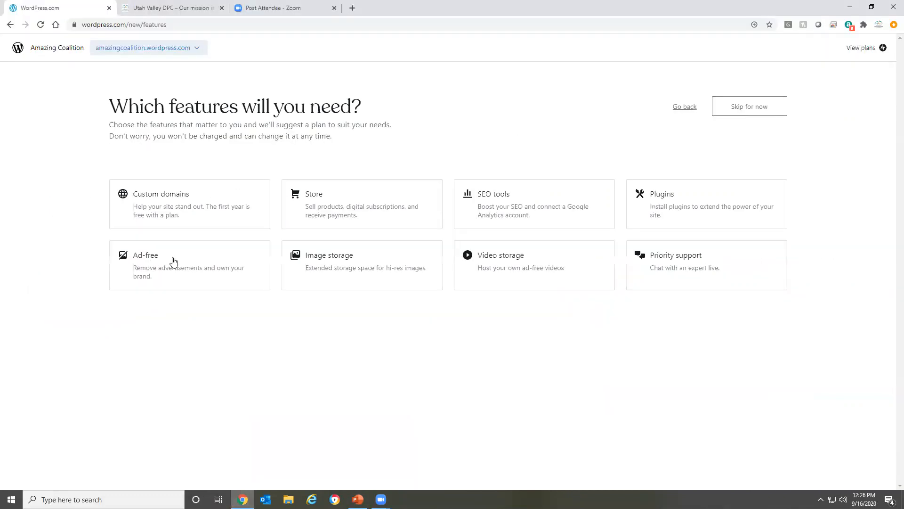
pyautogui.click(730, 106)
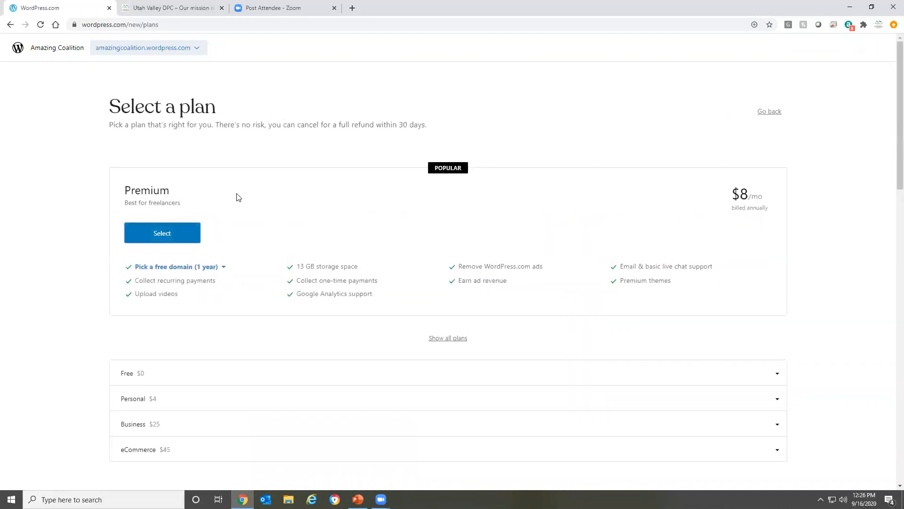
pyautogui.scroll(-2, 89, 254)
pyautogui.click(163, 283)
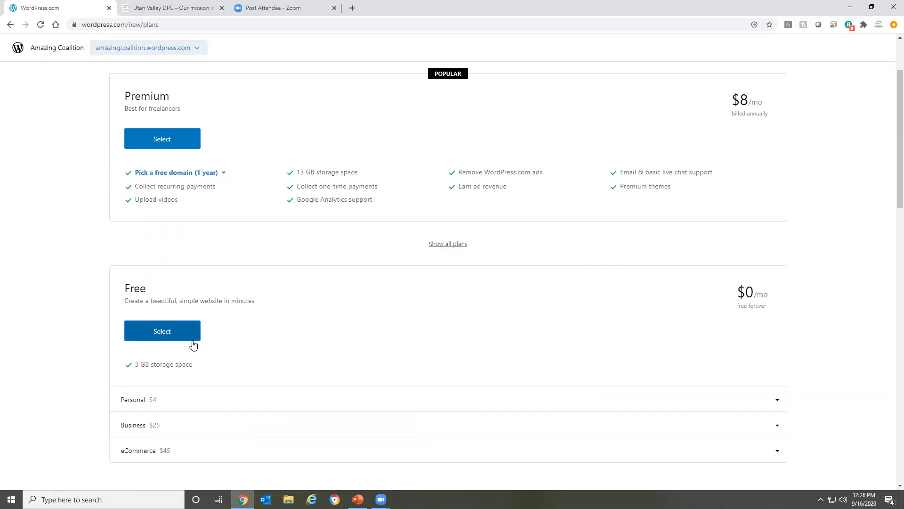
pyautogui.click(168, 336)
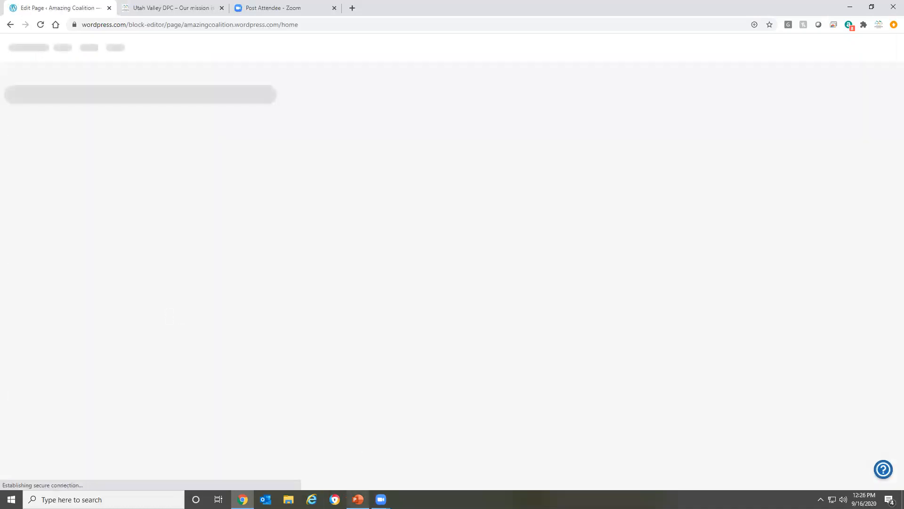
# Switch to PowerPoint and review the slides on completing setup, launching the site, and the site-created page
pyautogui.click(358, 500)
pyautogui.click(122, 293)
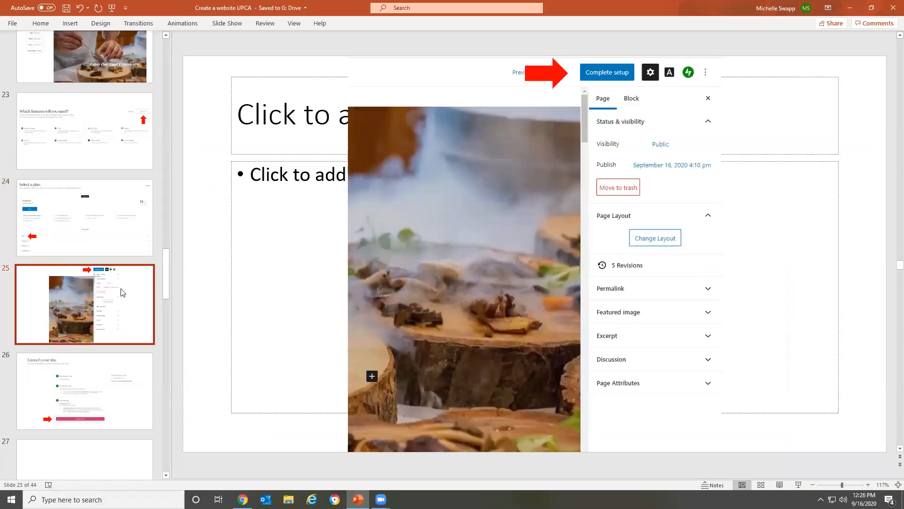
pyautogui.scroll(-2, 122, 292)
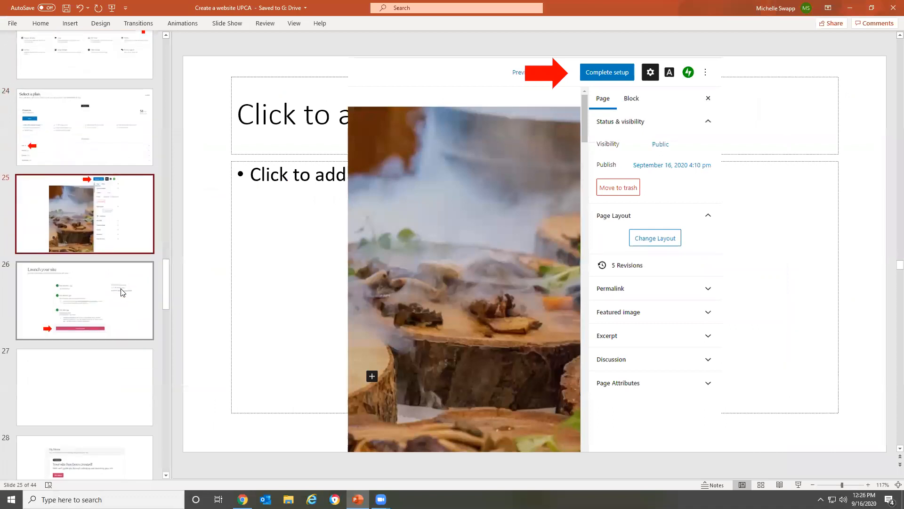
pyautogui.click(122, 293)
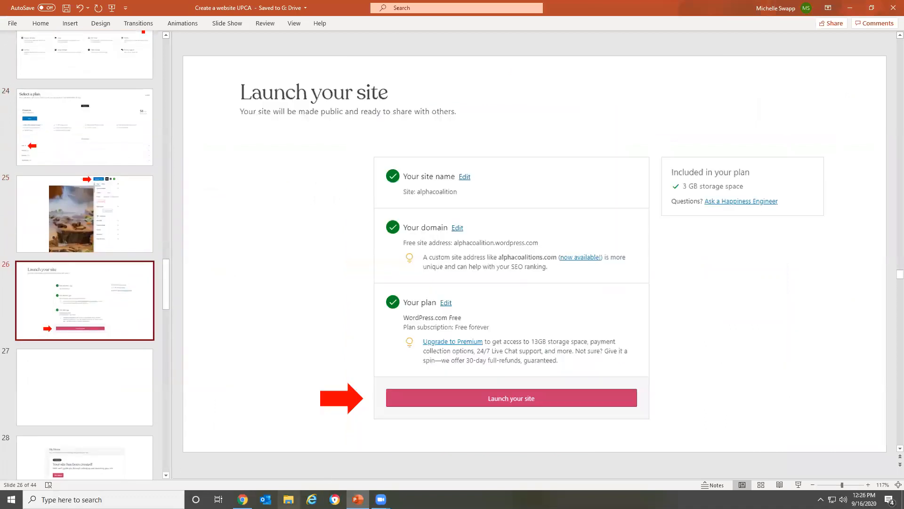
pyautogui.scroll(-2, 106, 281)
pyautogui.click(104, 336)
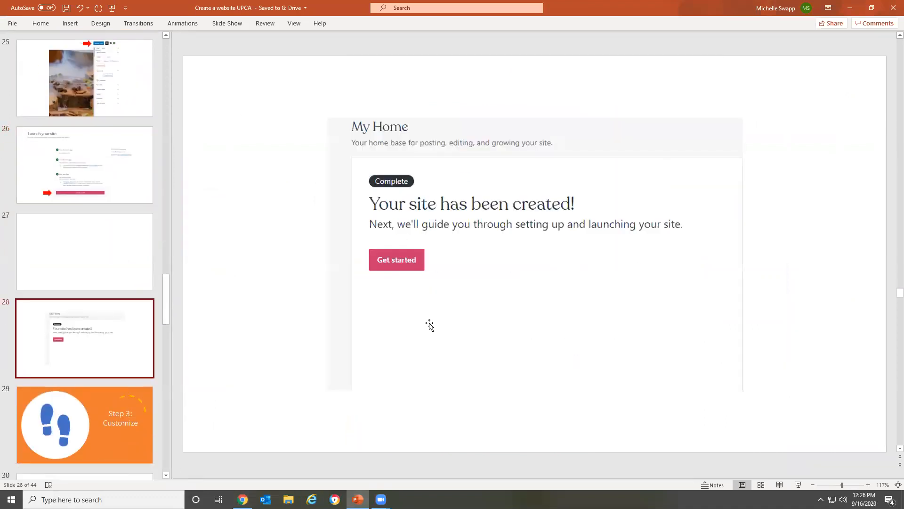
# Return to Chrome and complete the site setup, keeping the free amazingcoalition.wordpress.com subdomain and the Free plan, and launch the site
pyautogui.click(242, 499)
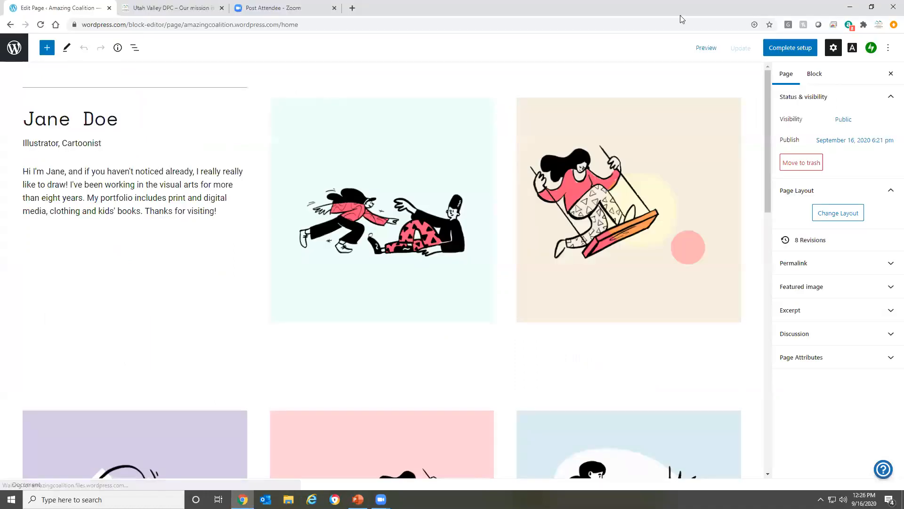
pyautogui.click(794, 49)
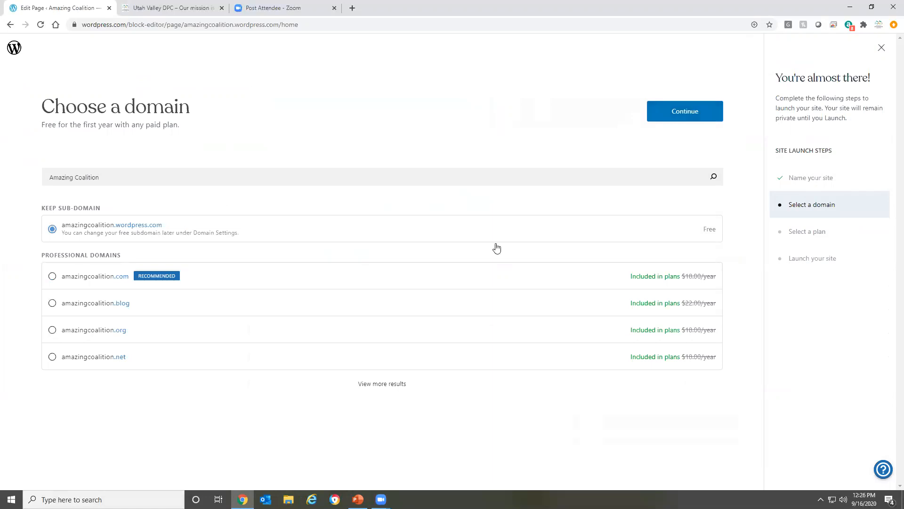
pyautogui.click(702, 117)
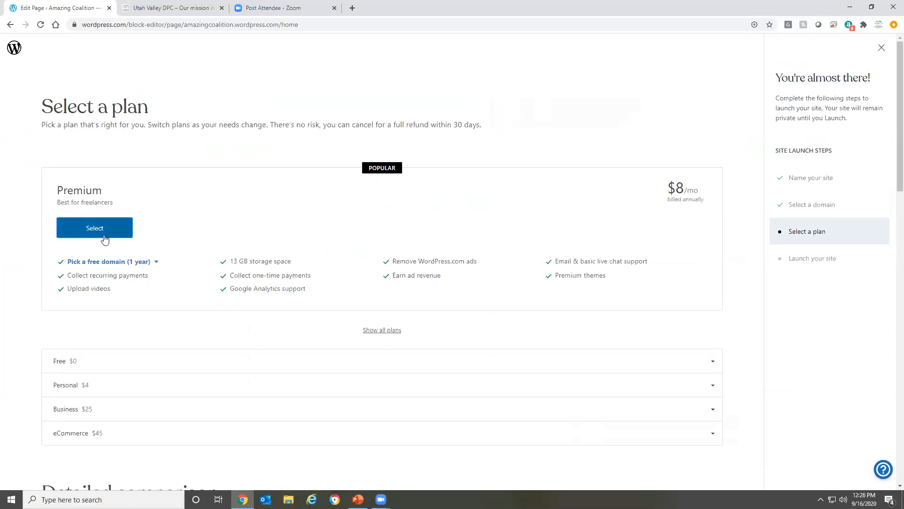
pyautogui.click(659, 362)
pyautogui.click(92, 411)
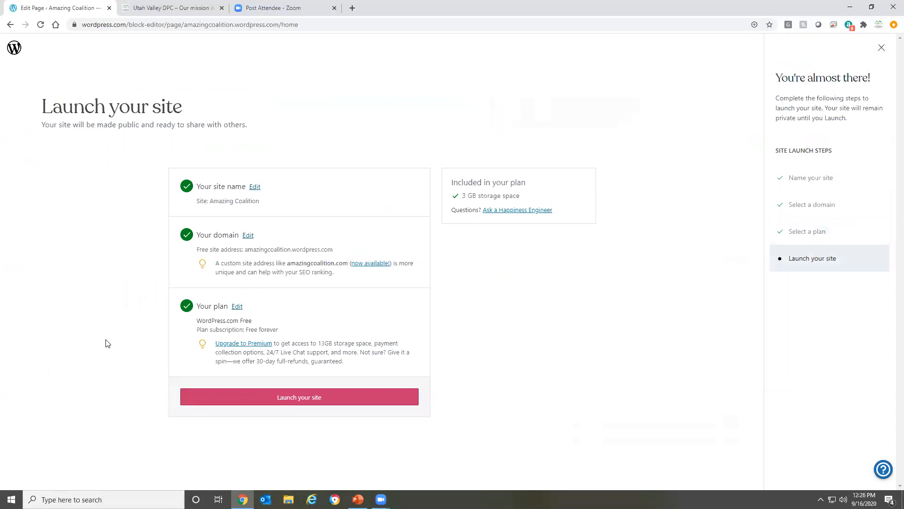
pyautogui.click(304, 398)
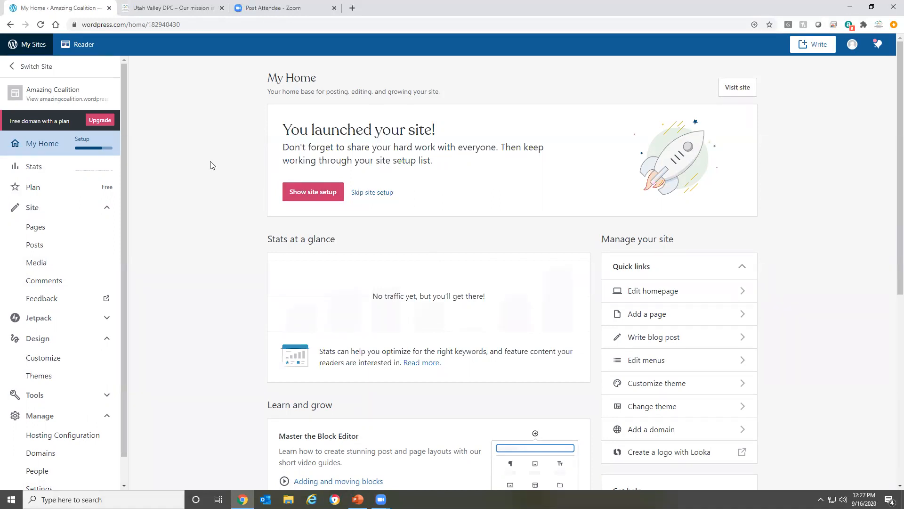
# Open the launched Amazing Coalition site in a new browser tab
pyautogui.rightClick(69, 96)
pyautogui.click(108, 102)
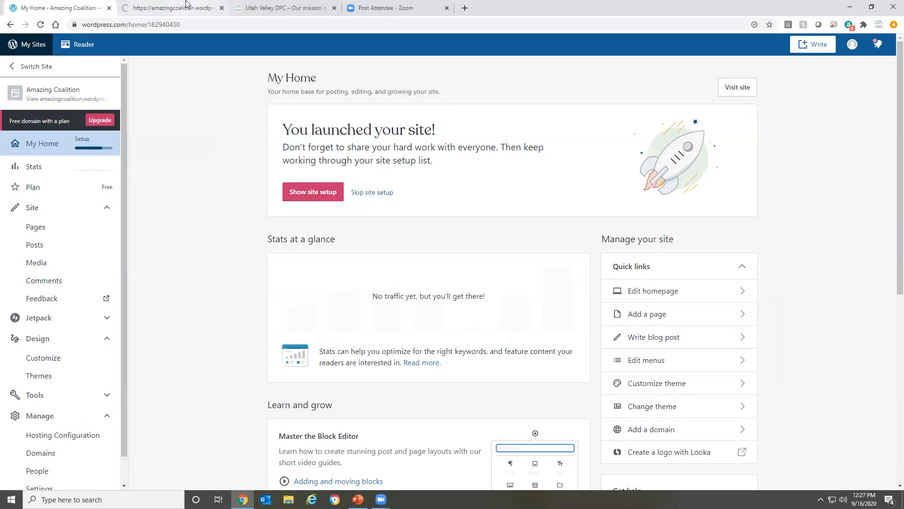
# Review the launched Amazing Coalition site from its header through the portfolio images to the contact section and footer
pyautogui.click(186, 6)
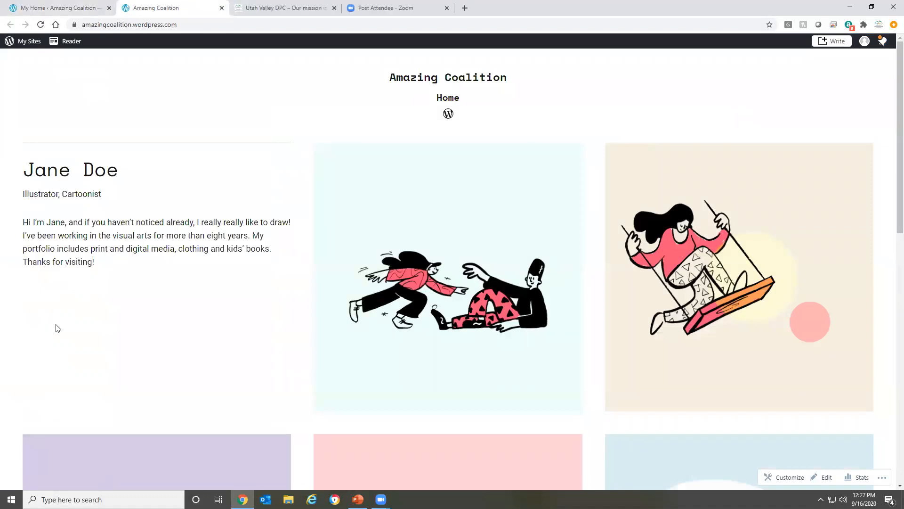
pyautogui.scroll(-12, 563, 207)
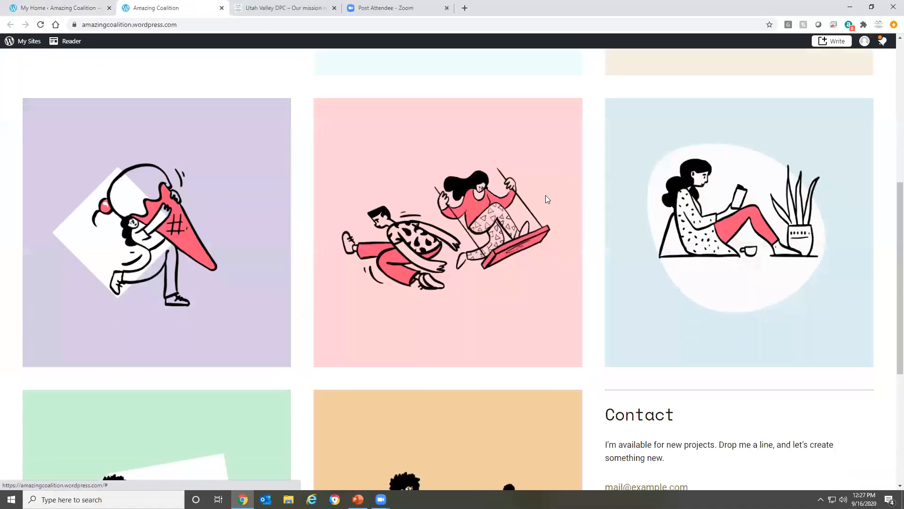
pyautogui.scroll(12, 393, 273)
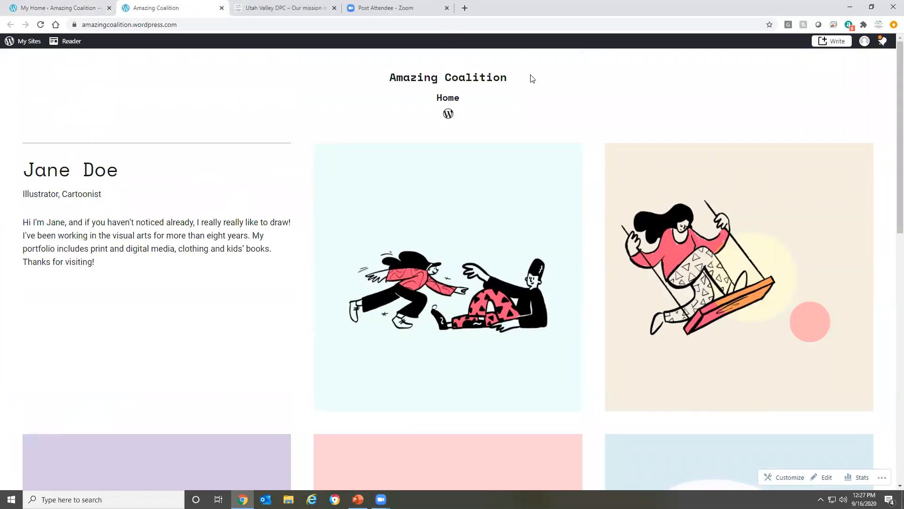
pyautogui.scroll(-10, 226, 196)
pyautogui.scroll(10, 513, 195)
pyautogui.scroll(-10, 285, 170)
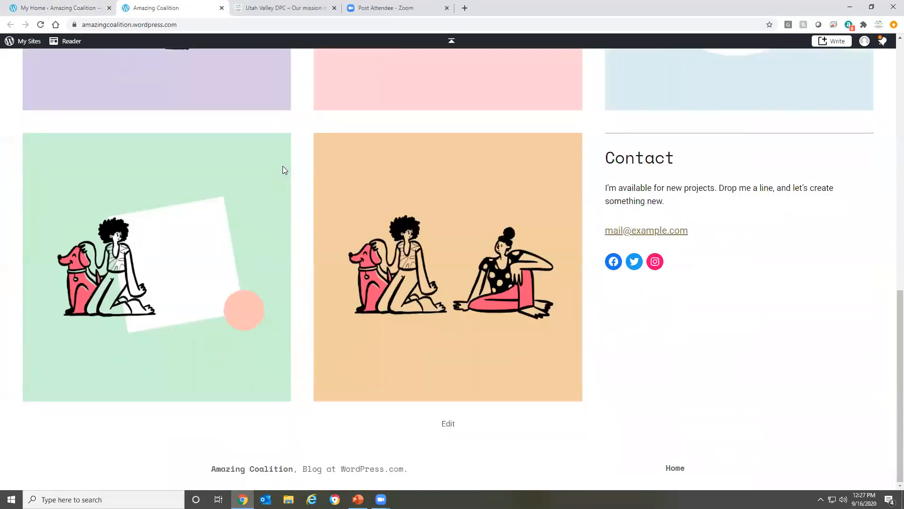
pyautogui.scroll(10, 284, 170)
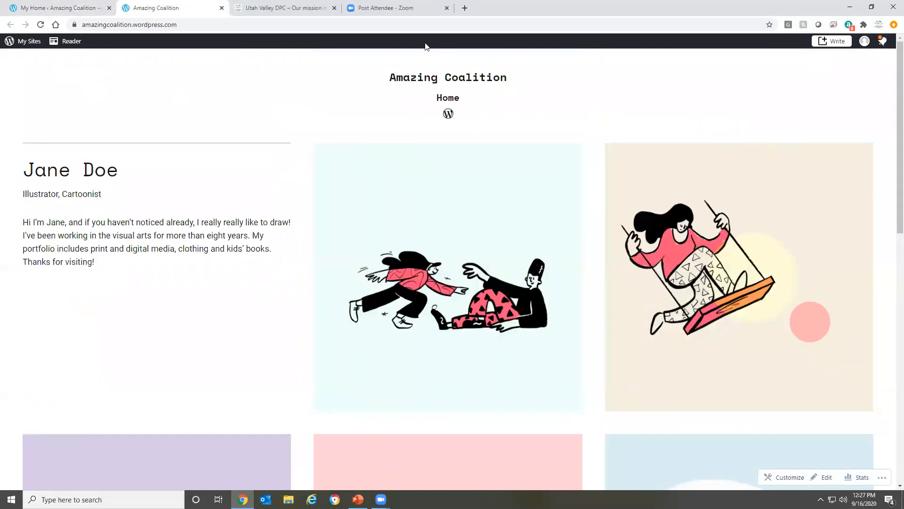
# Switch to PowerPoint and view the "Step 3: Customize" slide and the slide thumbnails that follow it
pyautogui.click(358, 499)
pyautogui.click(126, 434)
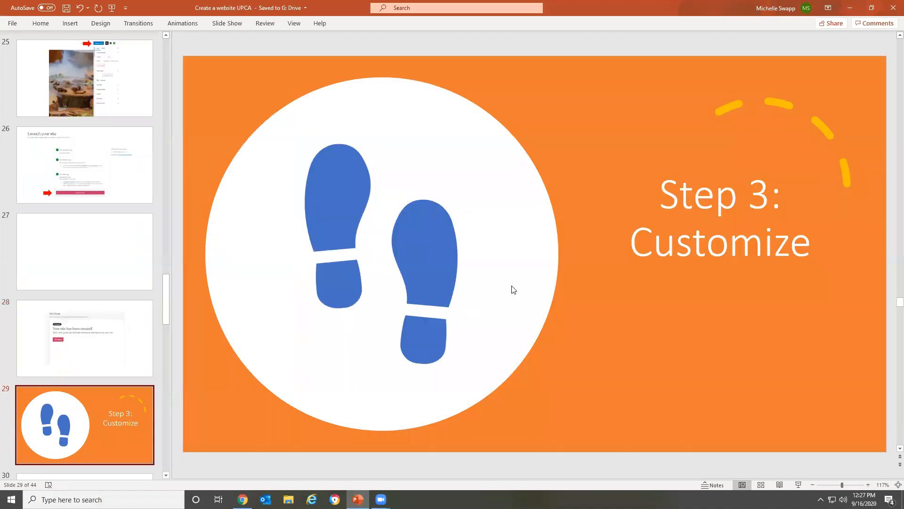
pyautogui.scroll(-3, 83, 280)
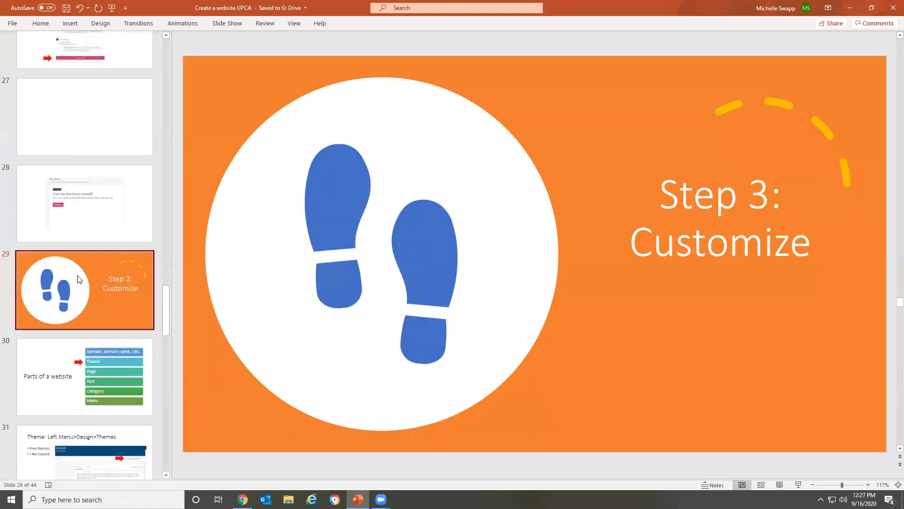
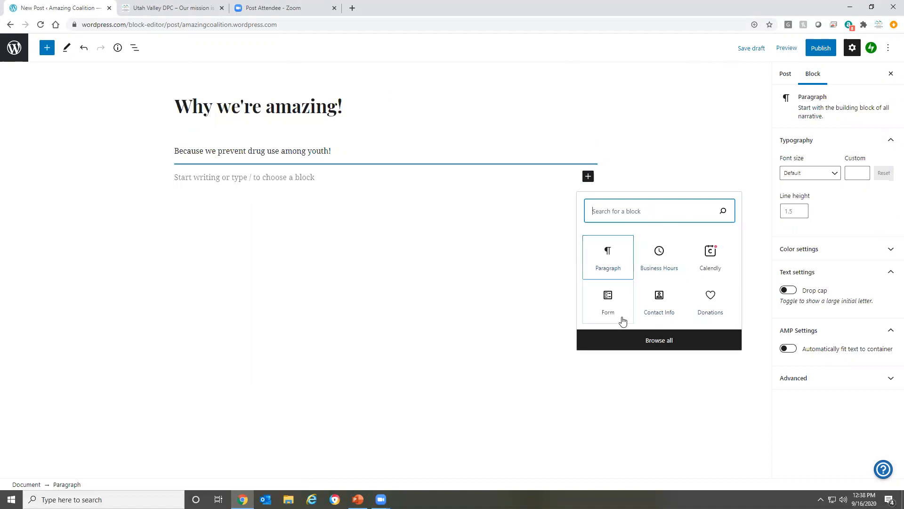
# Browse the full block library for the post, examining the text and media blocks, and close it without inserting one
pyautogui.click(676, 344)
pyautogui.scroll(-4, 89, 207)
pyautogui.scroll(2, 118, 214)
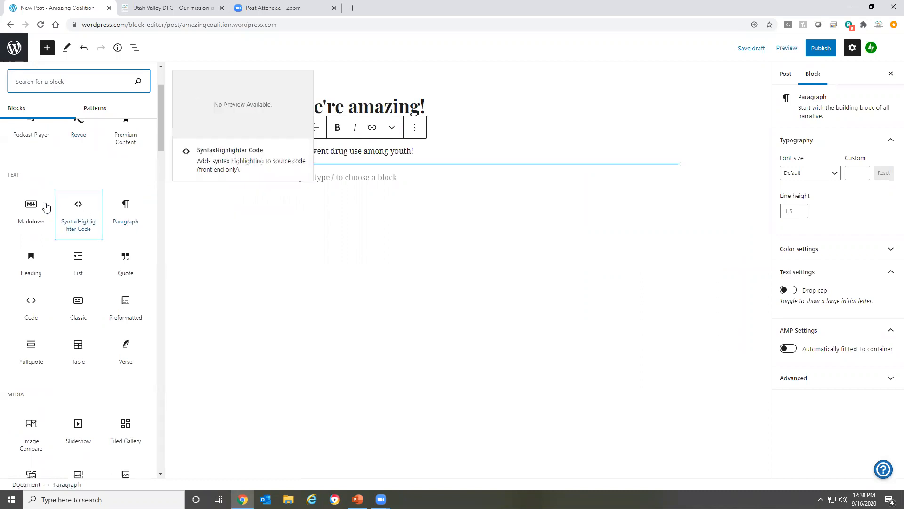
pyautogui.scroll(2, 89, 182)
pyautogui.scroll(-10, 82, 218)
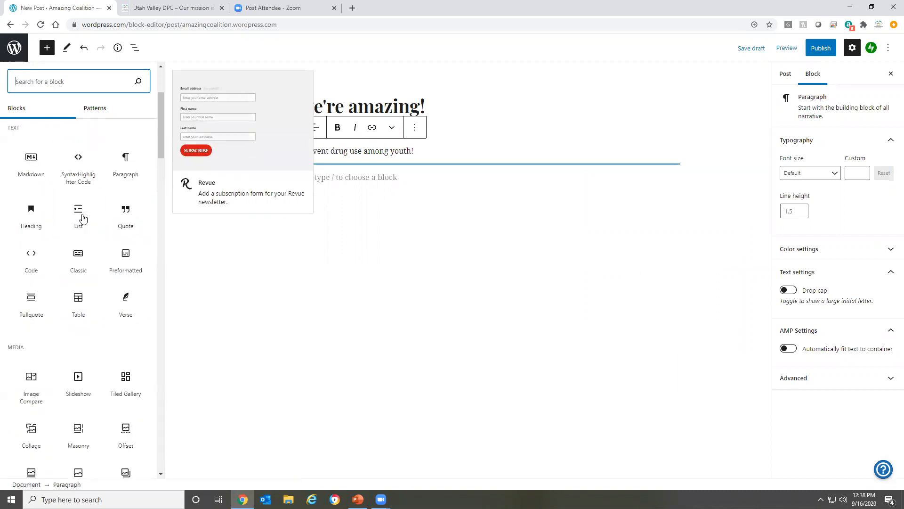
pyautogui.click(325, 366)
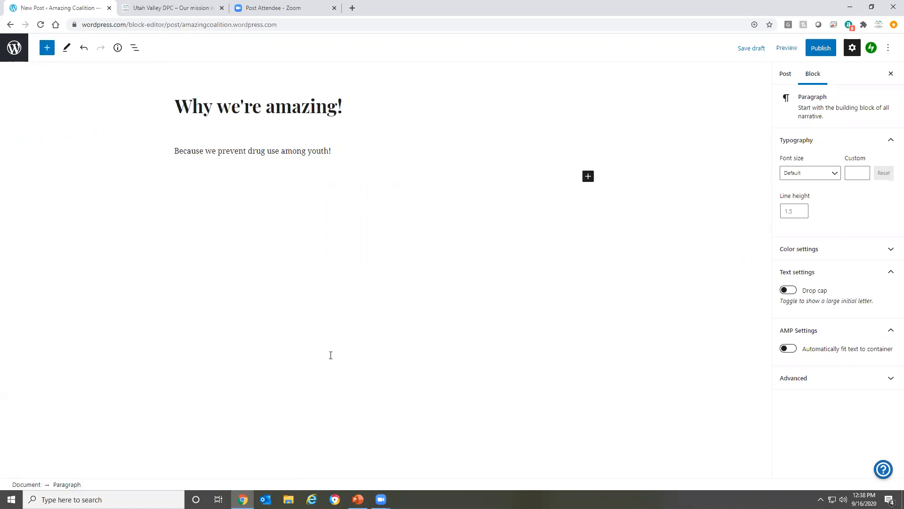
# Switch to PowerPoint and view the "Customize Posts" slide
pyautogui.click(358, 499)
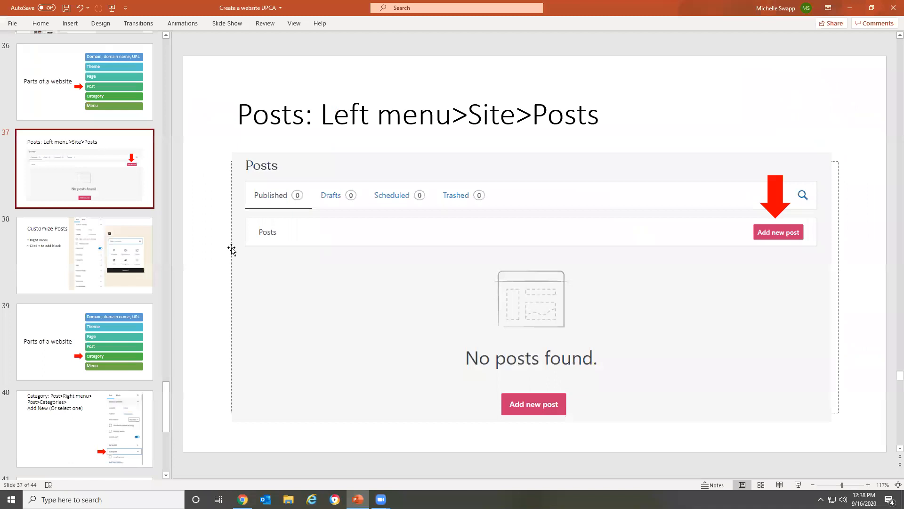
pyautogui.click(94, 237)
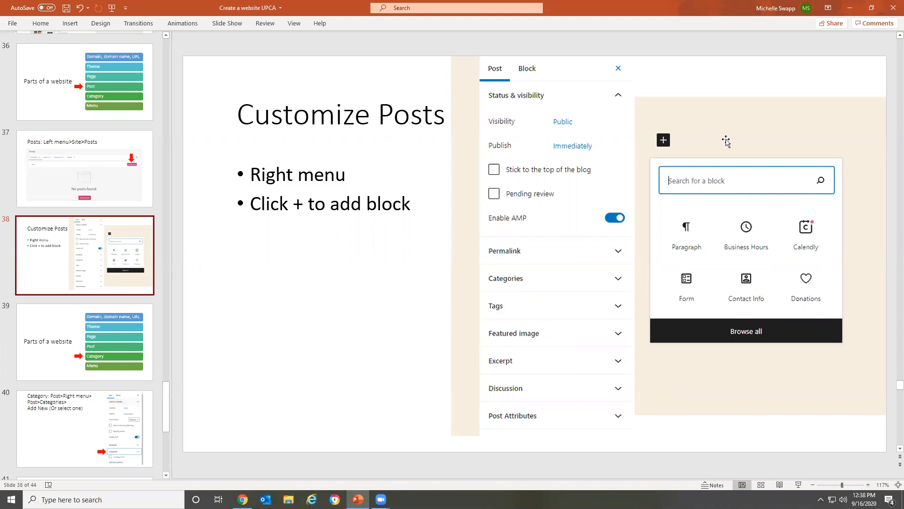
# Return to Chrome and set the "Why we're amazing!" post to stick to the top of the blog
pyautogui.click(242, 499)
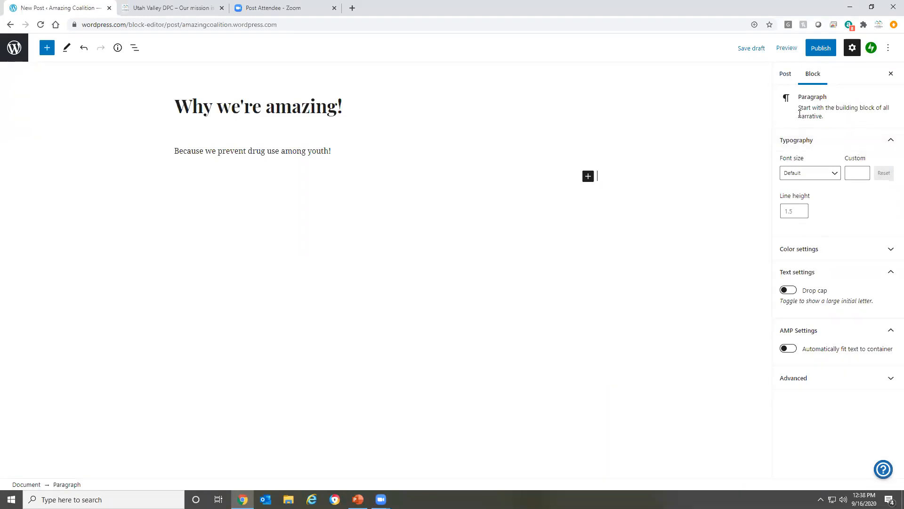
pyautogui.click(790, 76)
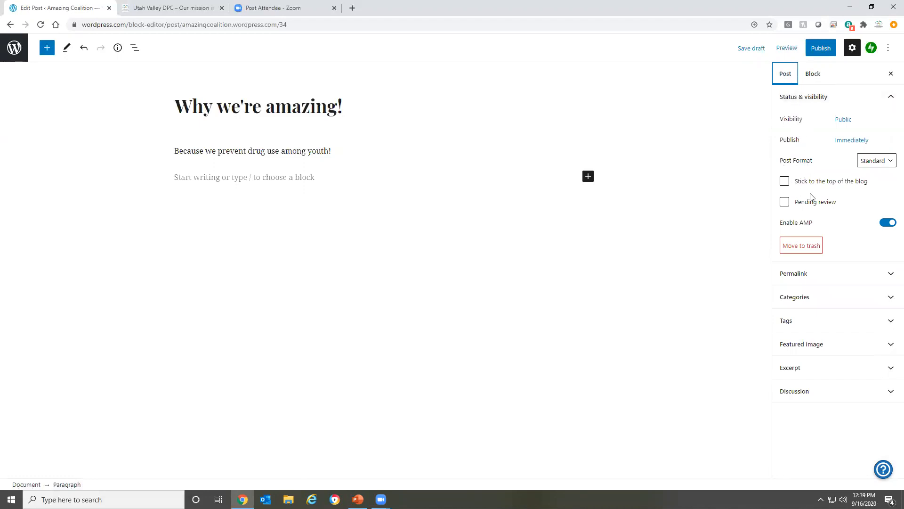
pyautogui.click(784, 184)
# Examine the Tags and Featured image settings of the post, leaving the featured image section collapsed
pyautogui.click(802, 320)
pyautogui.click(816, 356)
pyautogui.click(738, 355)
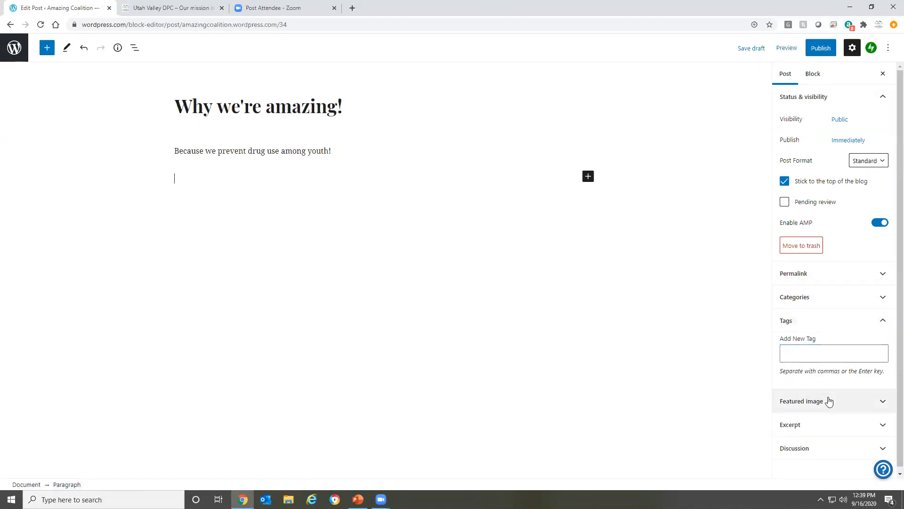
pyautogui.click(829, 404)
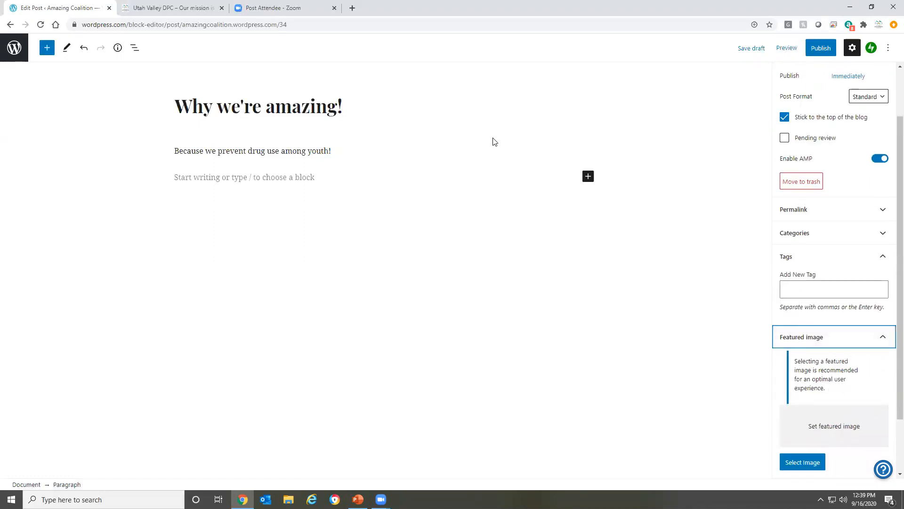
pyautogui.click(882, 337)
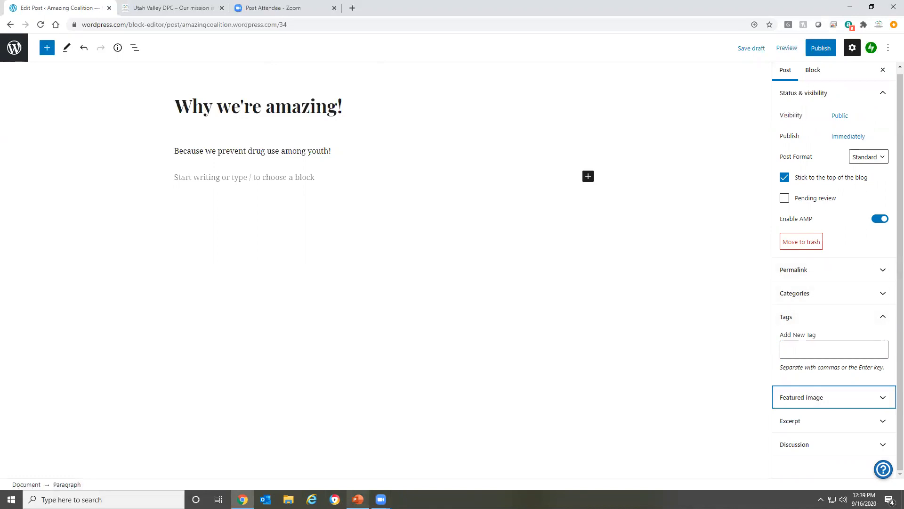
# Switch to PowerPoint and view the "Parts of a website" slide that points to Category
pyautogui.click(358, 499)
pyautogui.click(30, 351)
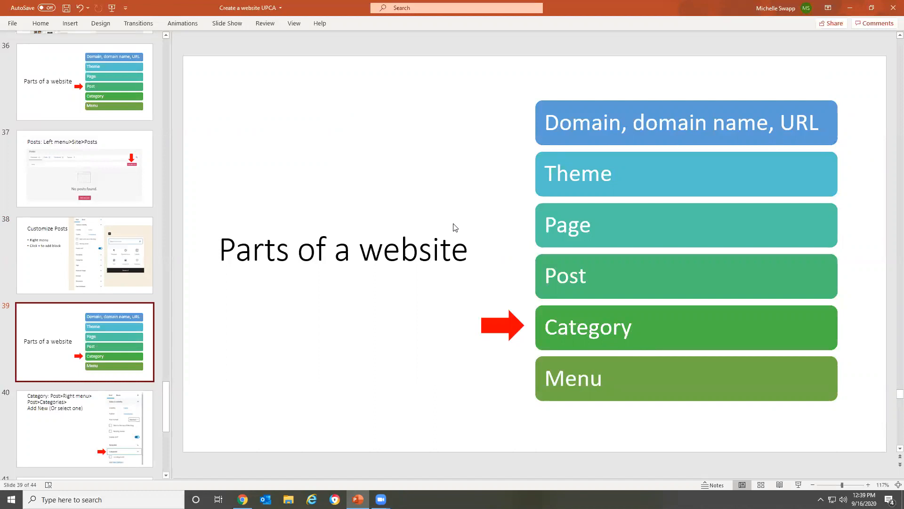
# Return to Chrome, switch to the Utah Valley DPC site and review the posts on its home page
pyautogui.click(243, 499)
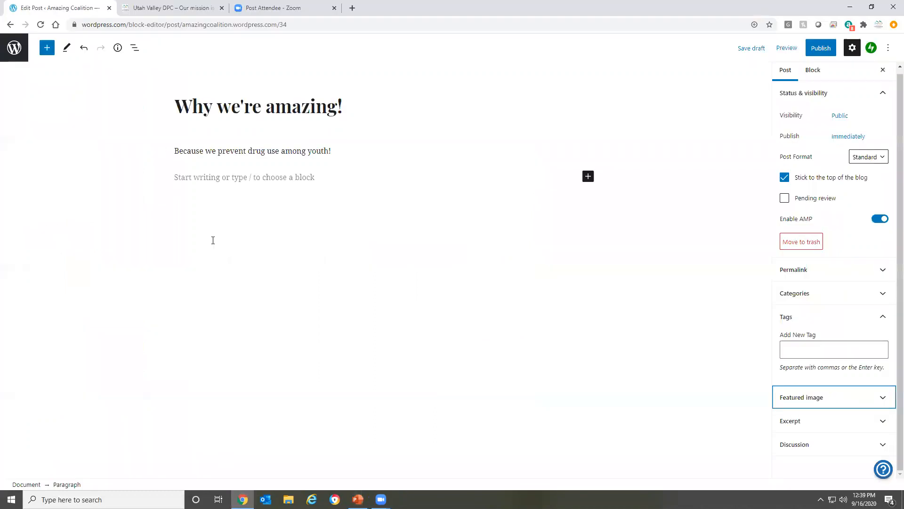
pyautogui.click(182, 6)
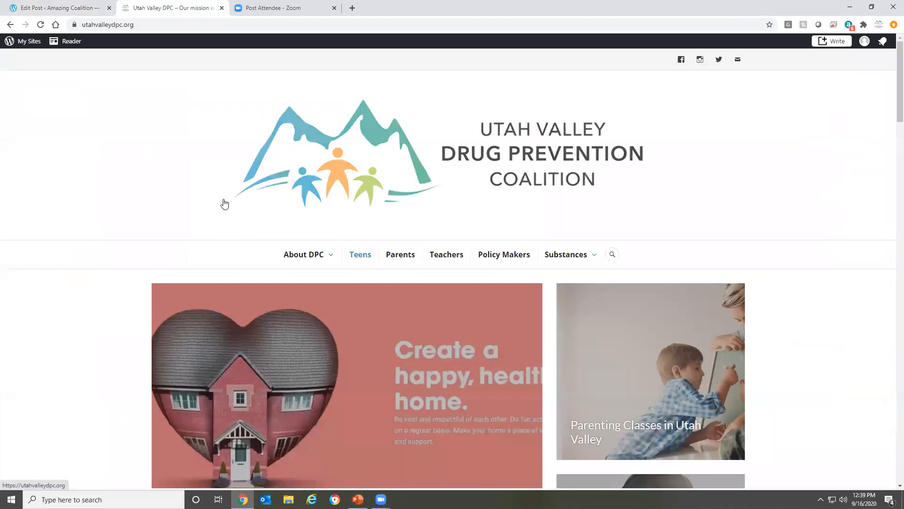
pyautogui.scroll(-20, 224, 204)
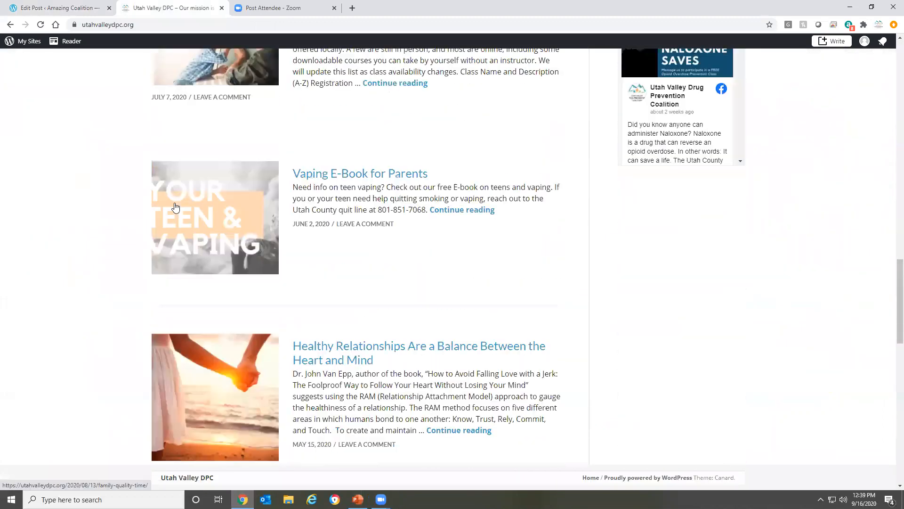
pyautogui.scroll(-10, 175, 207)
pyautogui.scroll(15, 176, 207)
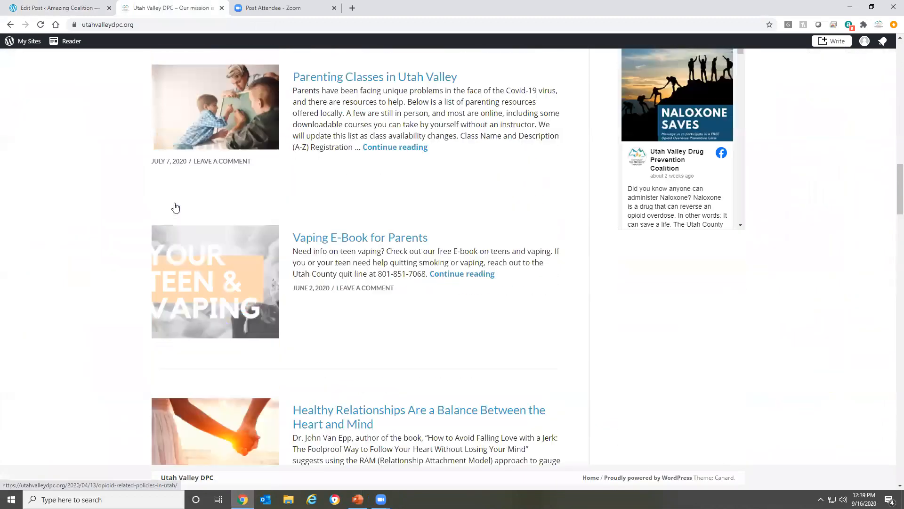
pyautogui.scroll(15, 175, 207)
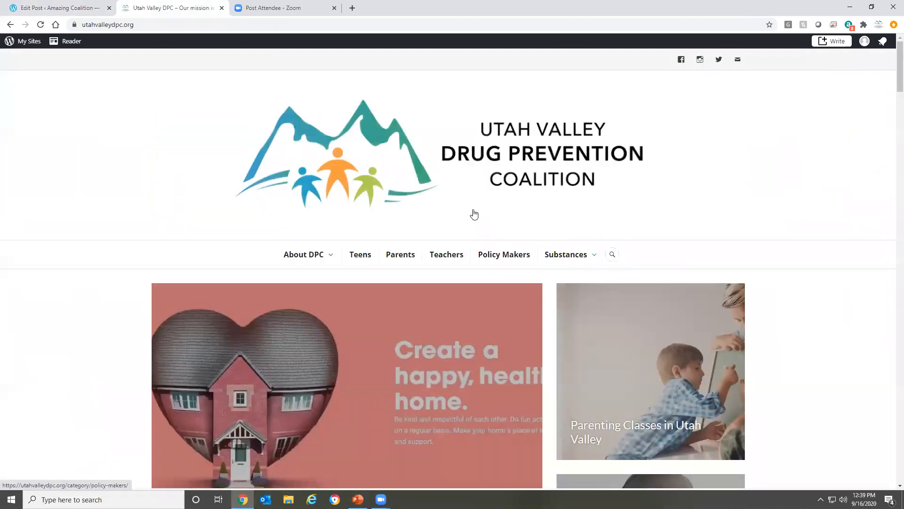
# Review the posts listed on the Teens and Parents category pages of the Utah Valley DPC site
pyautogui.click(361, 259)
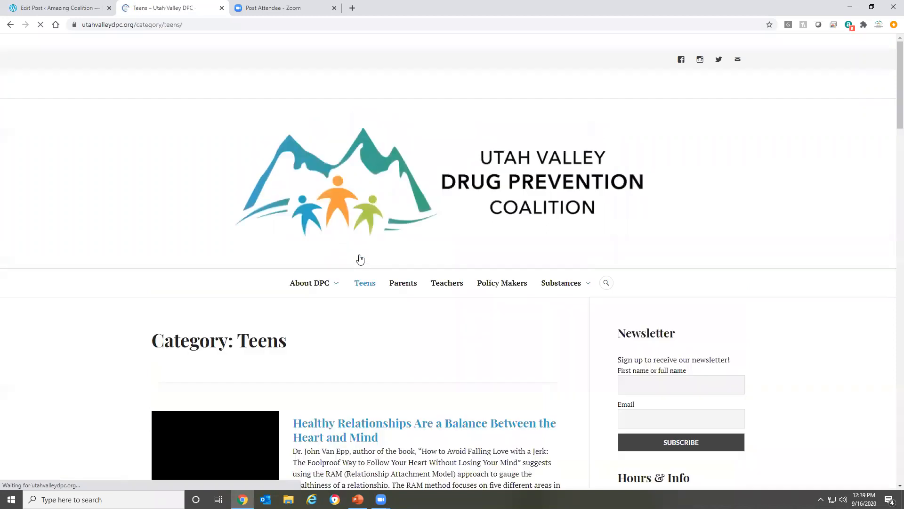
pyautogui.scroll(-6, 129, 307)
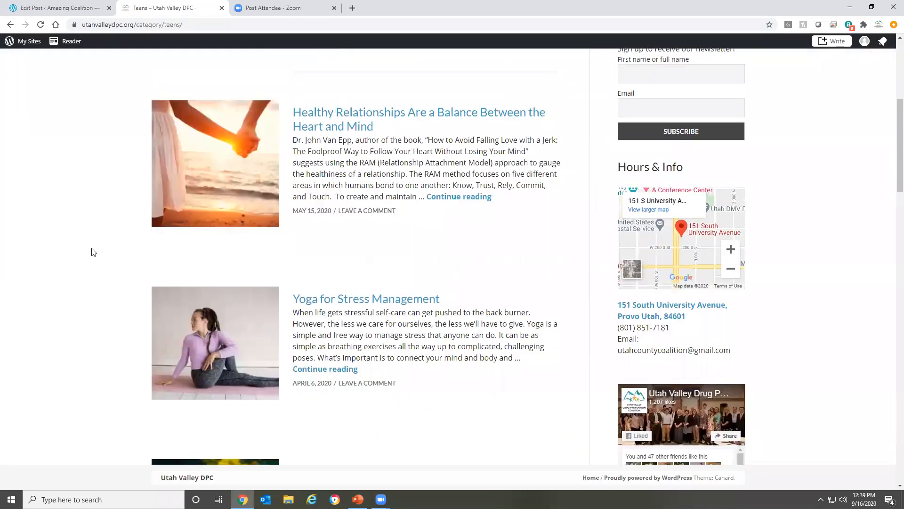
pyautogui.scroll(-1, 93, 252)
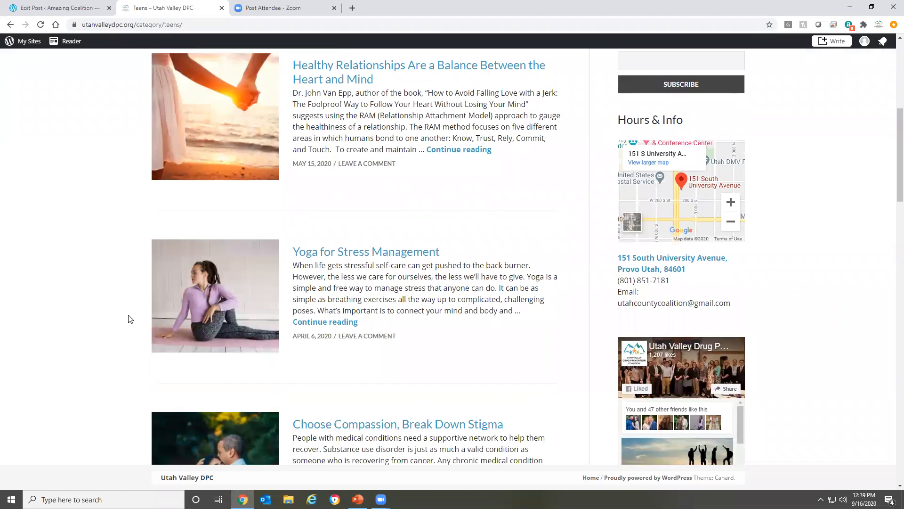
pyautogui.scroll(-5, 65, 285)
pyautogui.scroll(-3, 65, 286)
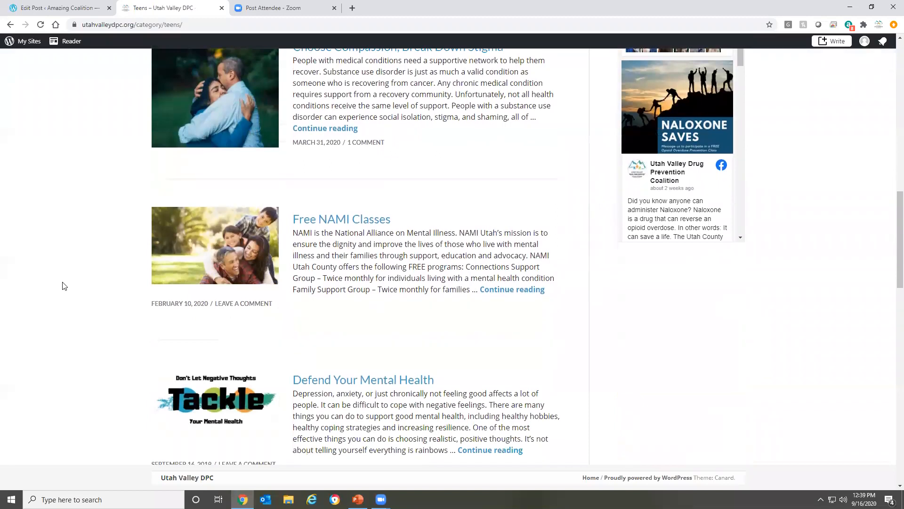
pyautogui.scroll(-1, 64, 286)
pyautogui.scroll(-2, 63, 285)
pyautogui.scroll(16, 60, 285)
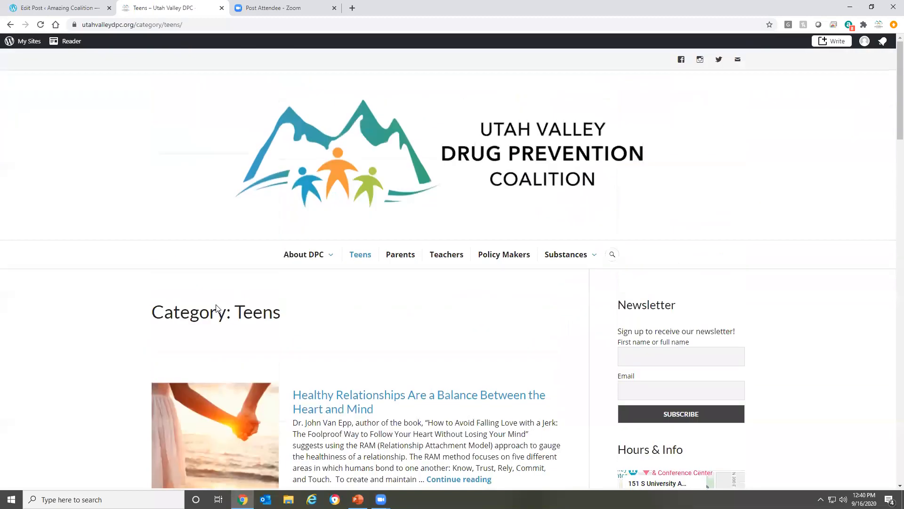
pyautogui.click(400, 254)
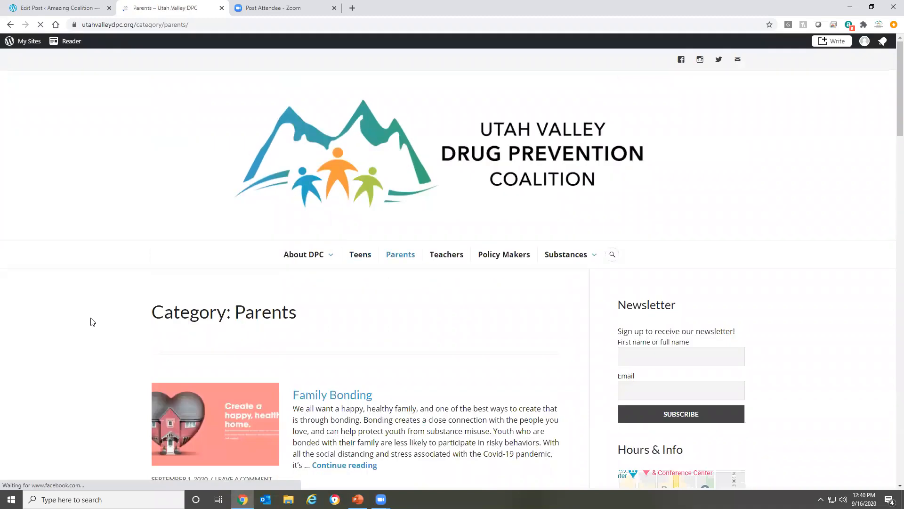
pyautogui.scroll(-4, 93, 322)
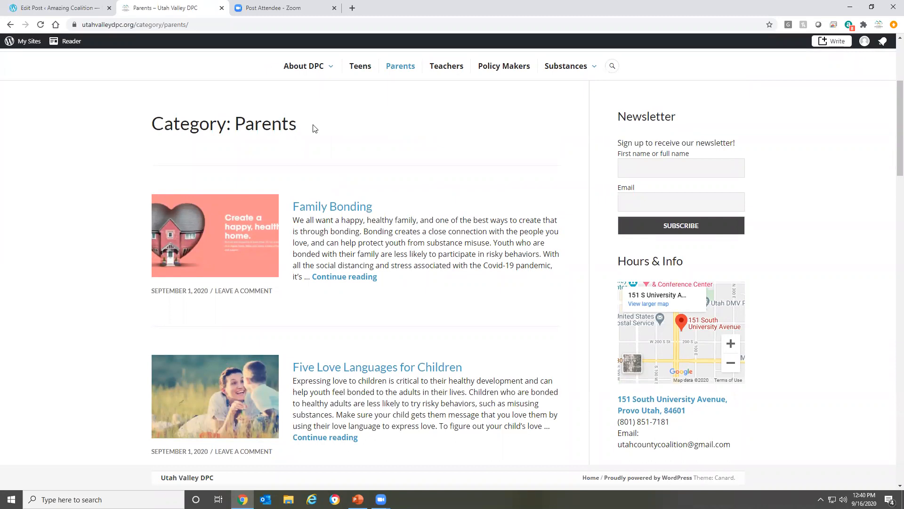
# Return to the "Why we're amazing!" post, try to add a new category named "Amazing", and dismiss the error notice
pyautogui.click(67, 3)
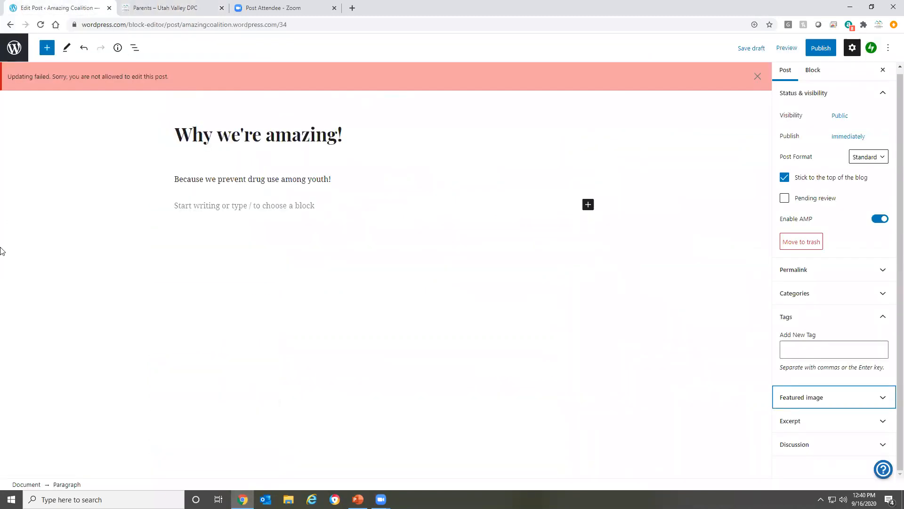
pyautogui.click(837, 295)
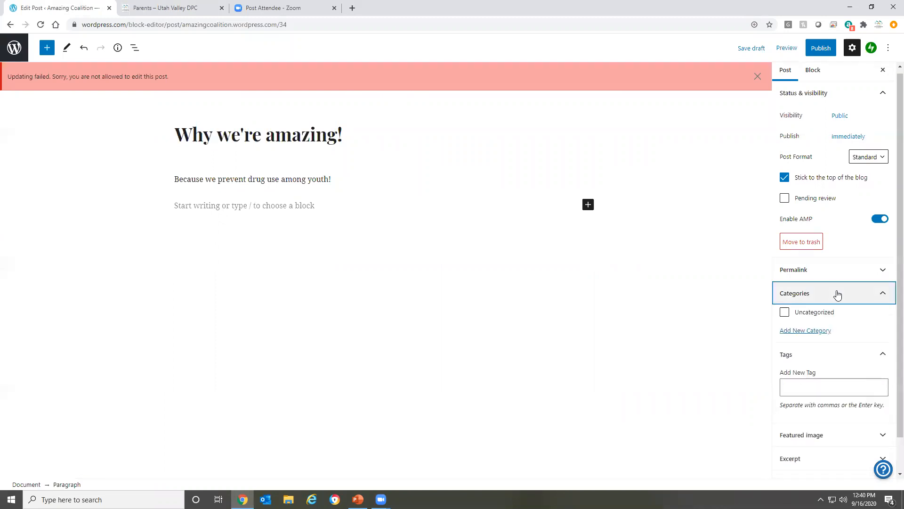
pyautogui.click(802, 331)
pyautogui.click(802, 360)
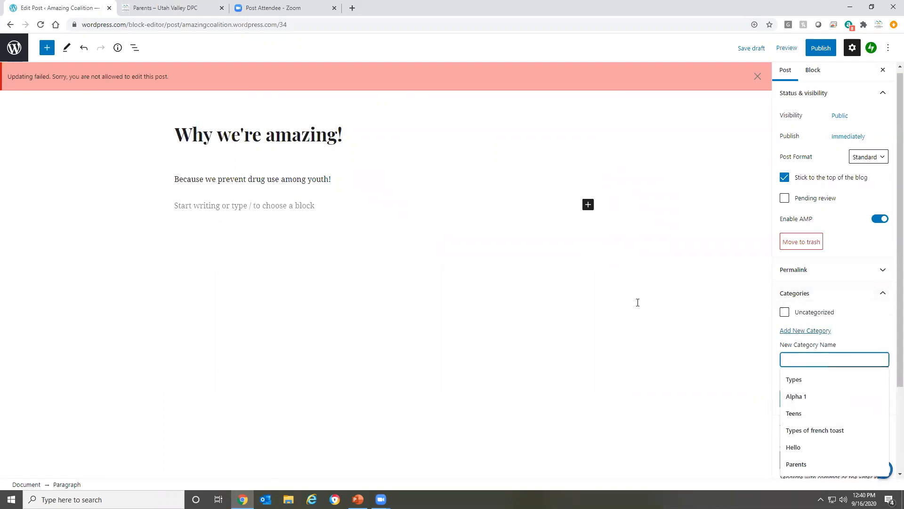
pyautogui.write('Amazing')
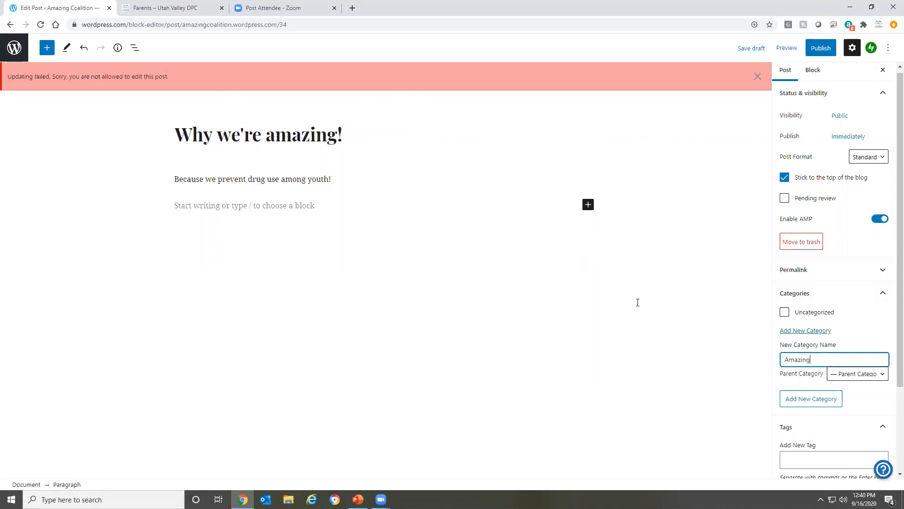
pyautogui.click(806, 400)
pyautogui.click(806, 401)
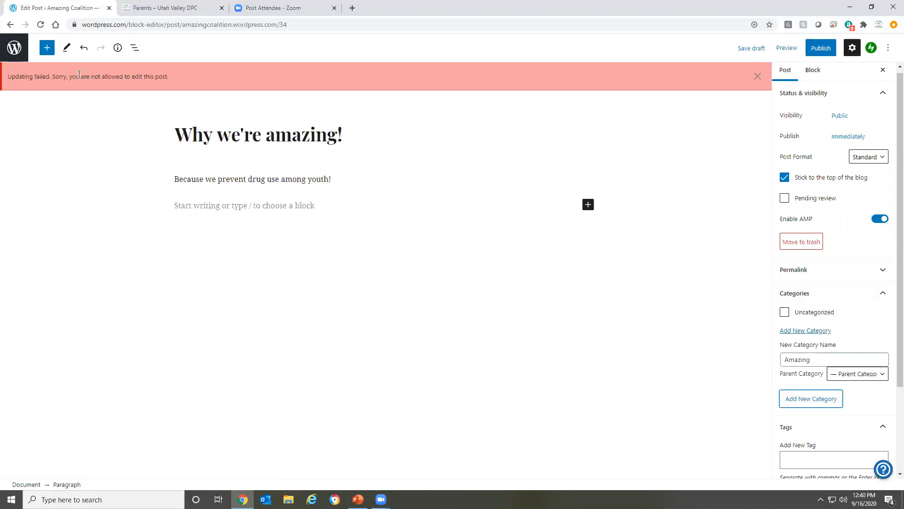
pyautogui.click(757, 76)
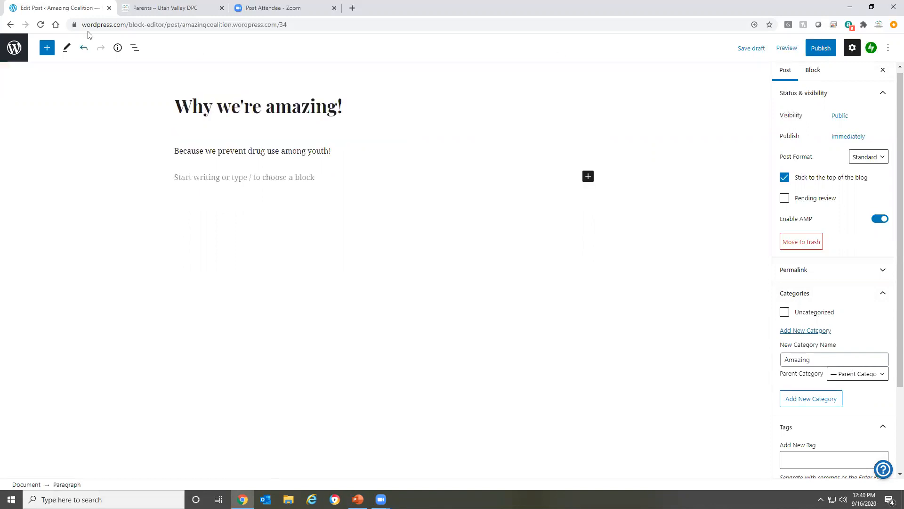
# Go back to the Amazing Coalition site's Posts list, reload it and start a new post
pyautogui.click(8, 24)
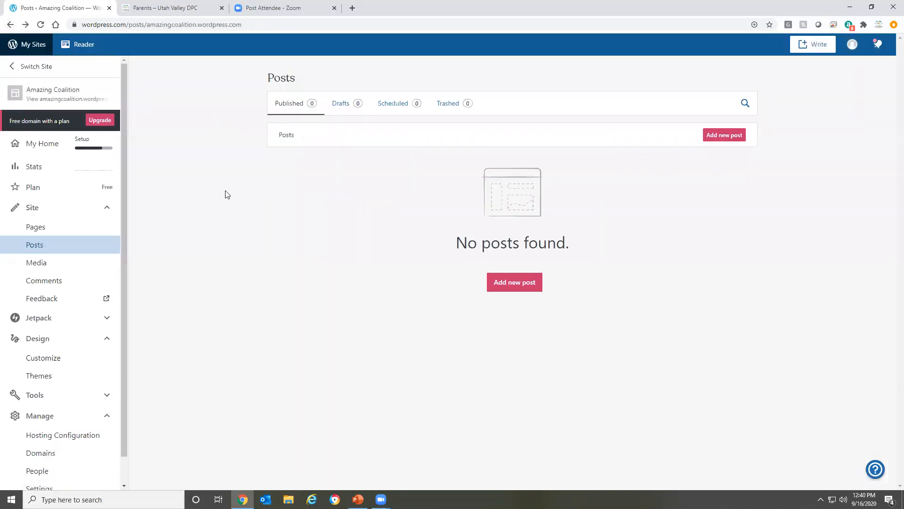
pyautogui.click(40, 25)
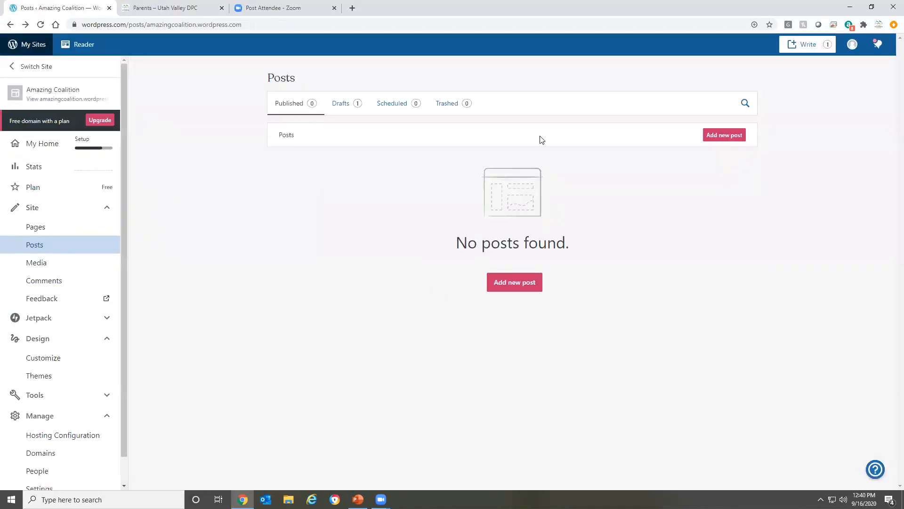
pyautogui.click(707, 138)
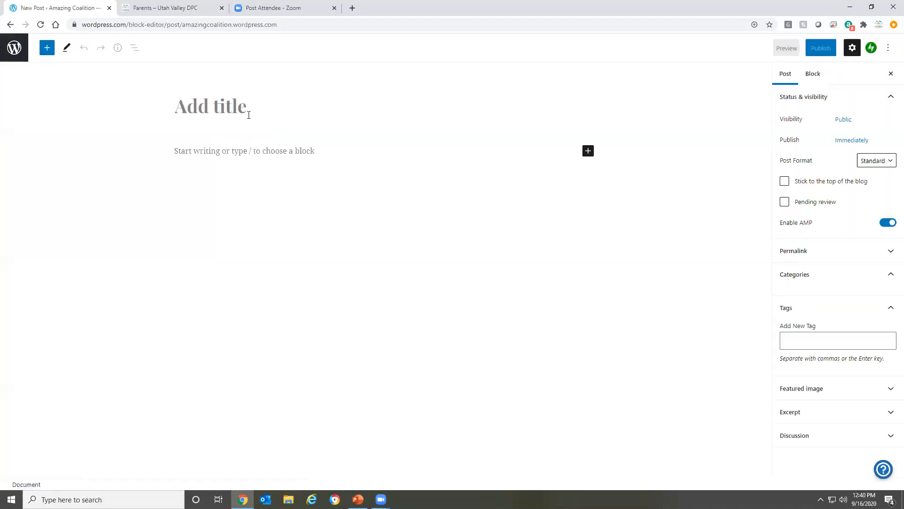
# Title the new post "Amazing Coalition" and enter ":)" as its body text
pyautogui.click(248, 113)
pyautogui.write('Ama')
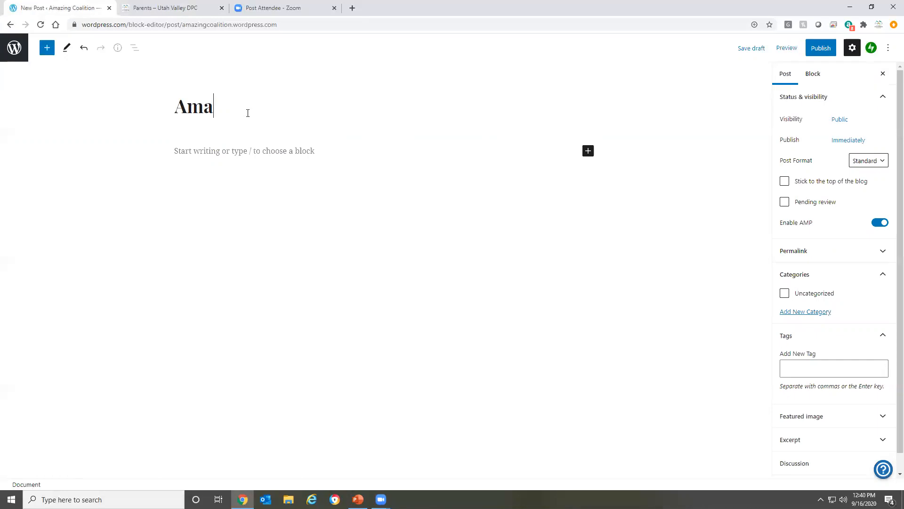
pyautogui.write('zing Caol')
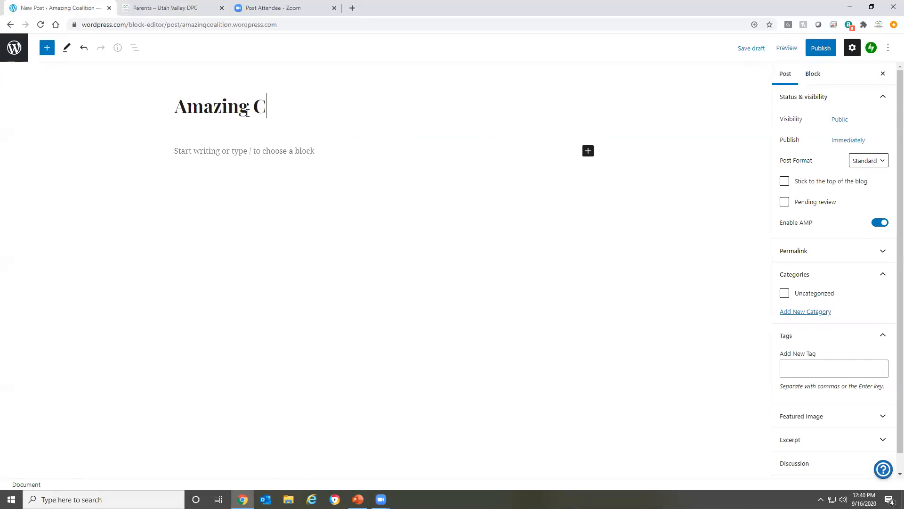
pyautogui.press('BackSpace')
pyautogui.press('BackSpace')
pyautogui.press('BackSpace')
pyautogui.write('oalitio')
pyautogui.press('BackSpace')
pyautogui.press('BackSpace')
pyautogui.press('BackSpace')
pyautogui.write('tion')
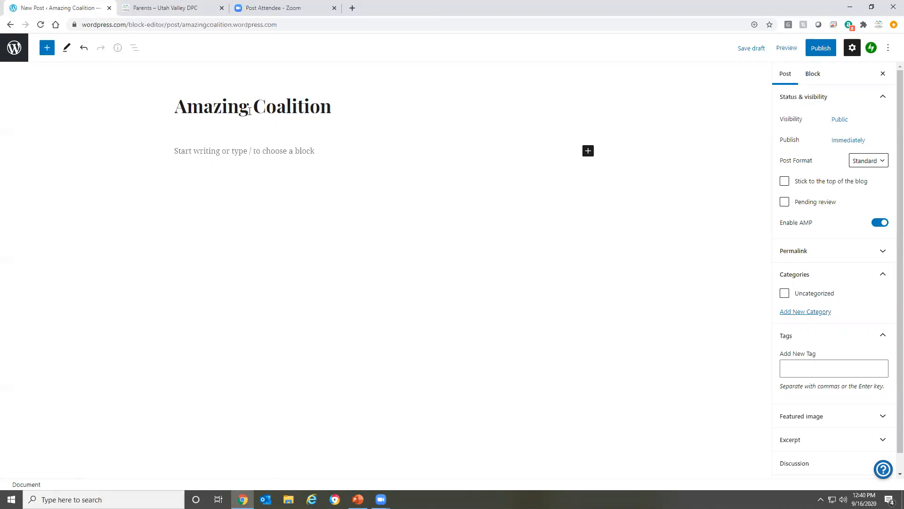
pyautogui.click(261, 151)
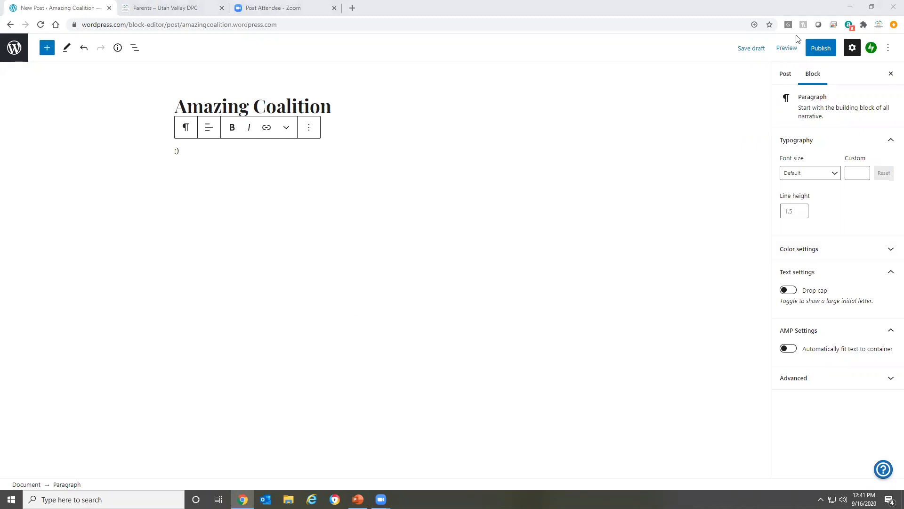
# Create a new category named "Amazing" in the post settings and assign it to the post
pyautogui.click(788, 73)
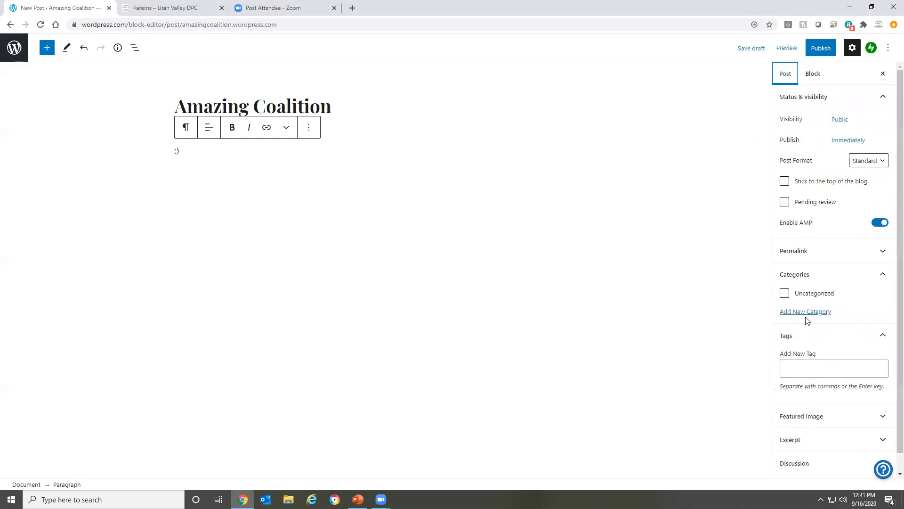
pyautogui.click(817, 277)
pyautogui.click(808, 283)
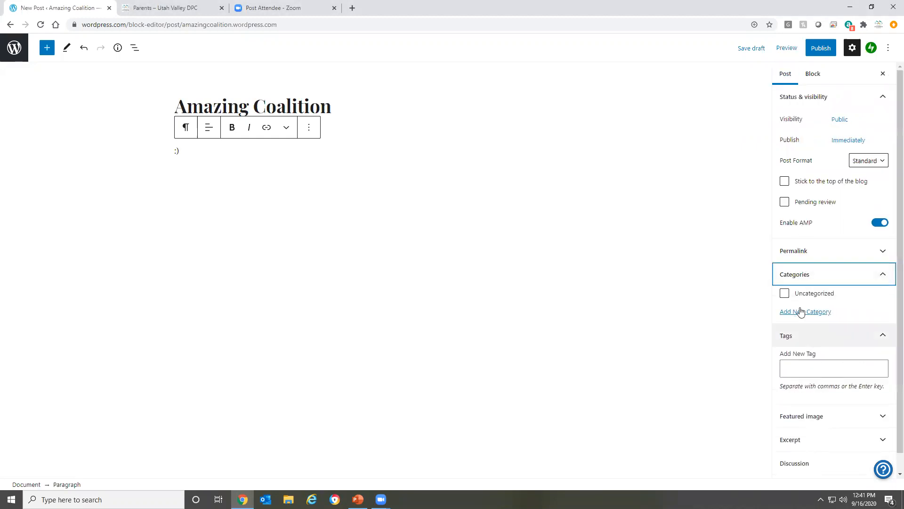
pyautogui.click(806, 312)
pyautogui.click(804, 342)
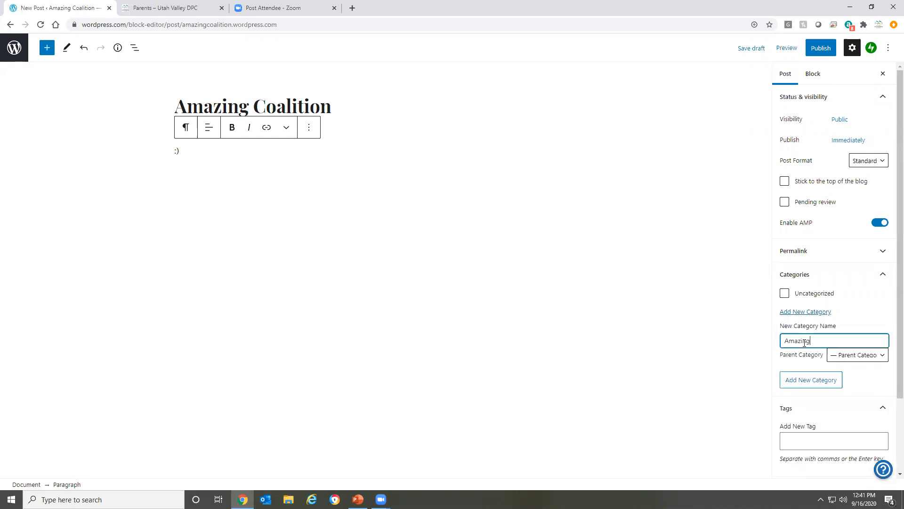
pyautogui.click(816, 378)
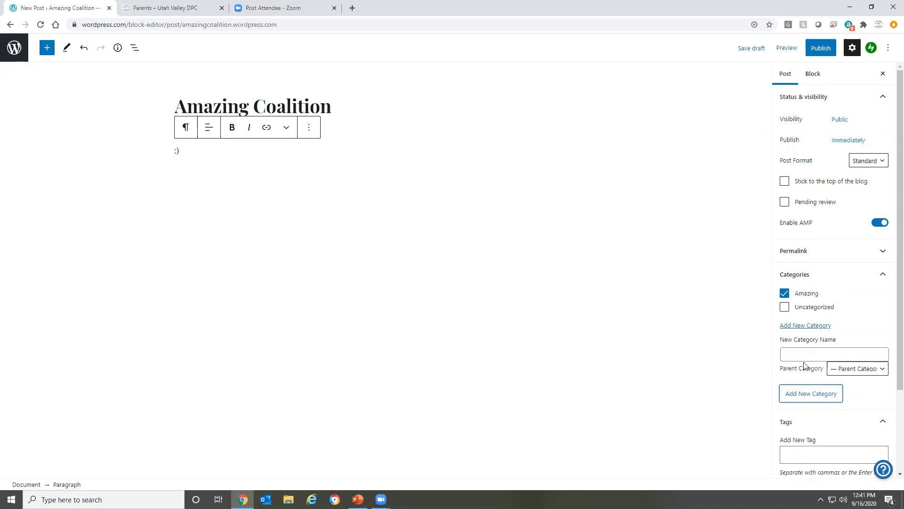
# Publish the "Amazing Coalition" post and go back to the site's Posts list
pyautogui.click(823, 48)
pyautogui.click(828, 49)
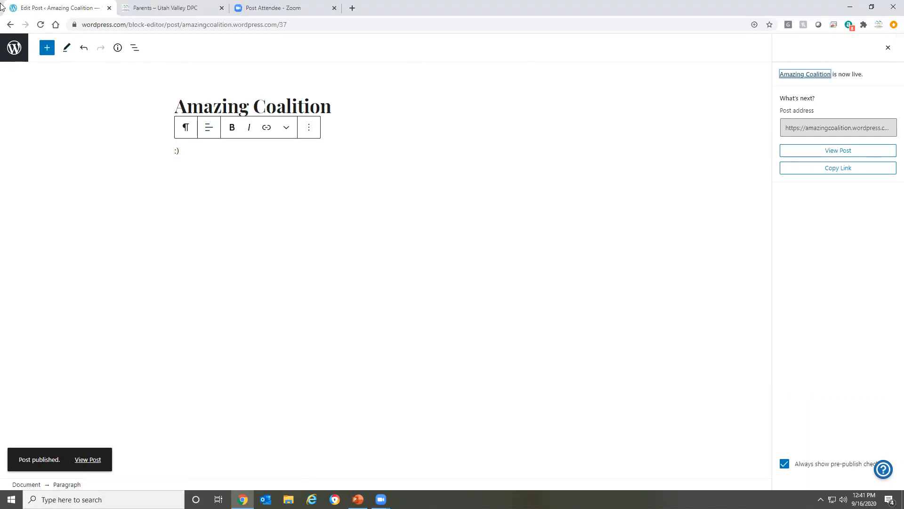
pyautogui.click(5, 27)
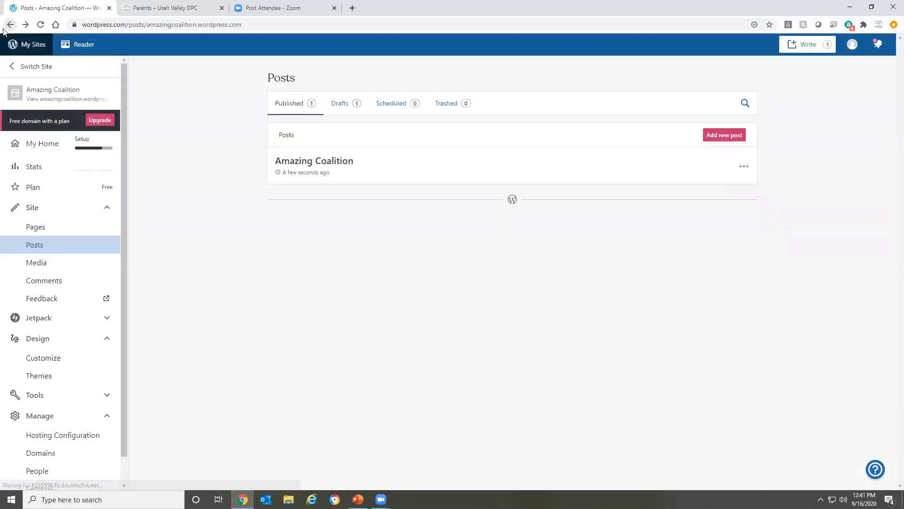
# Switch to the PowerPoint presentation and review the slides on adding categories and customizing the site menu
pyautogui.click(358, 499)
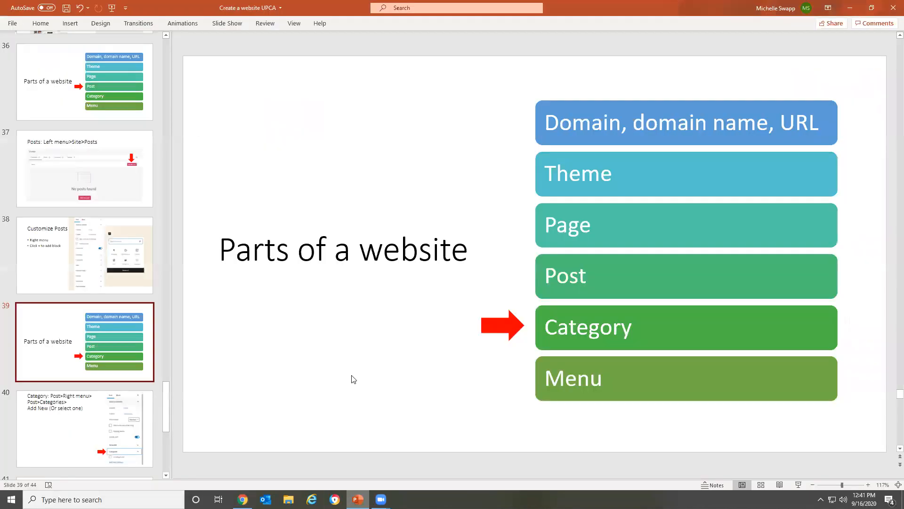
pyautogui.click(87, 414)
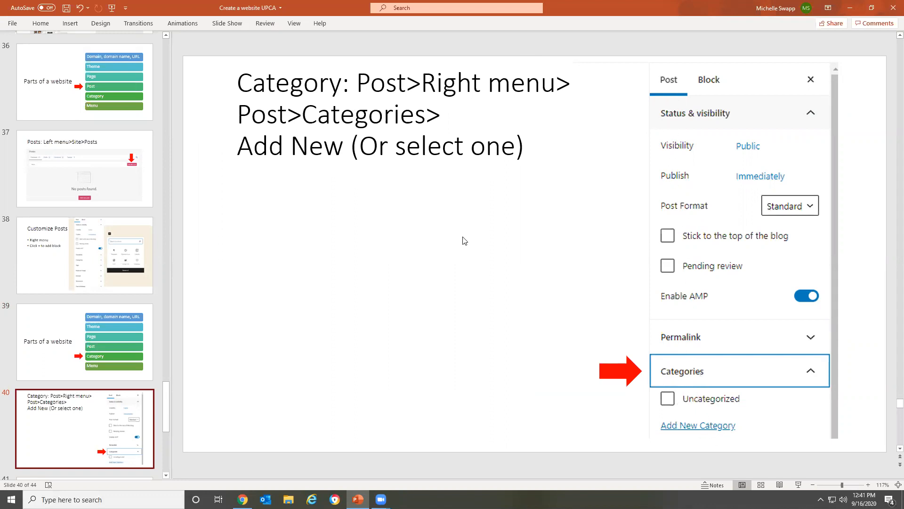
pyautogui.scroll(-6, 78, 201)
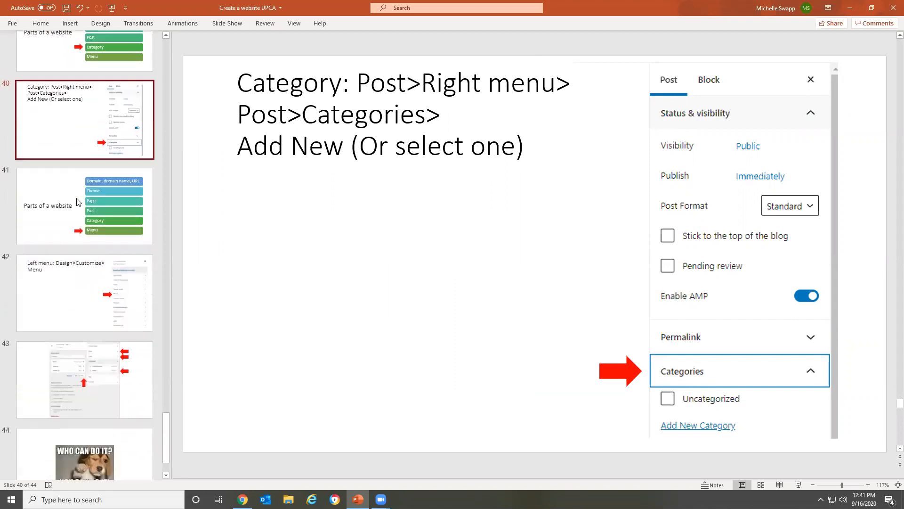
pyautogui.scroll(-2, 78, 202)
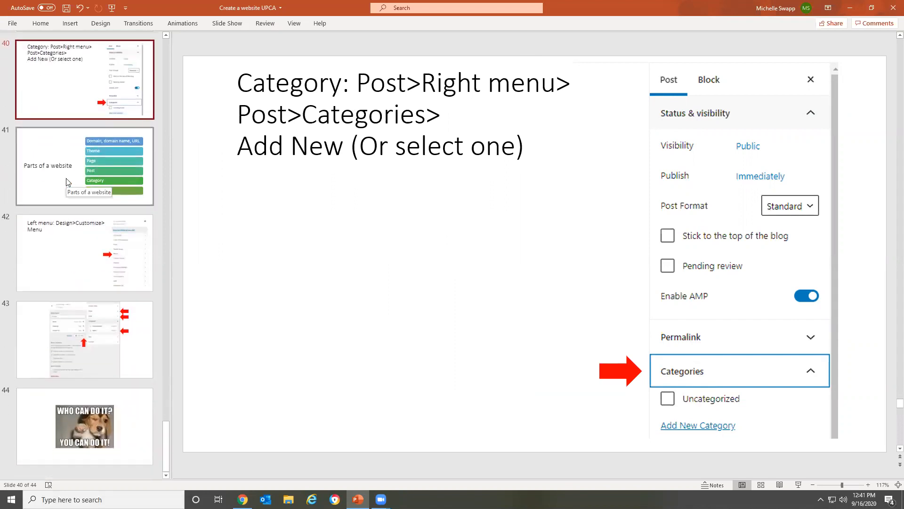
pyautogui.click(66, 180)
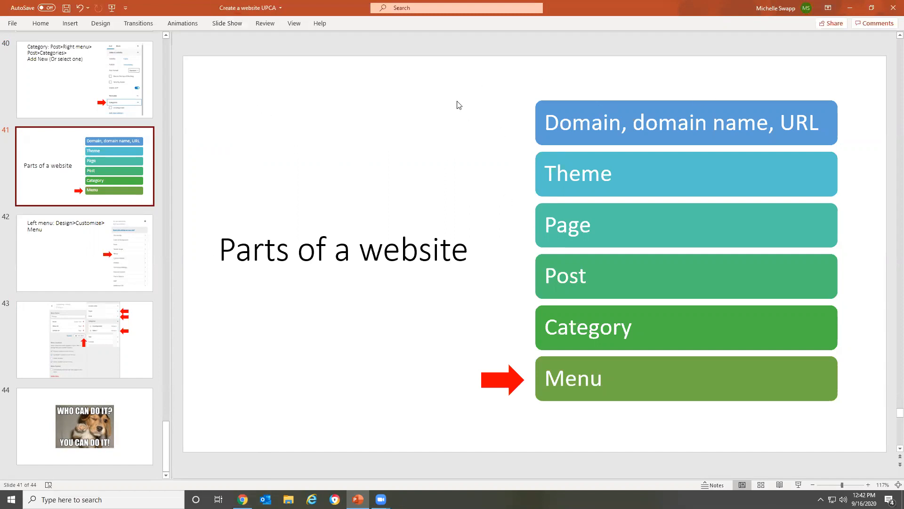
pyautogui.click(59, 251)
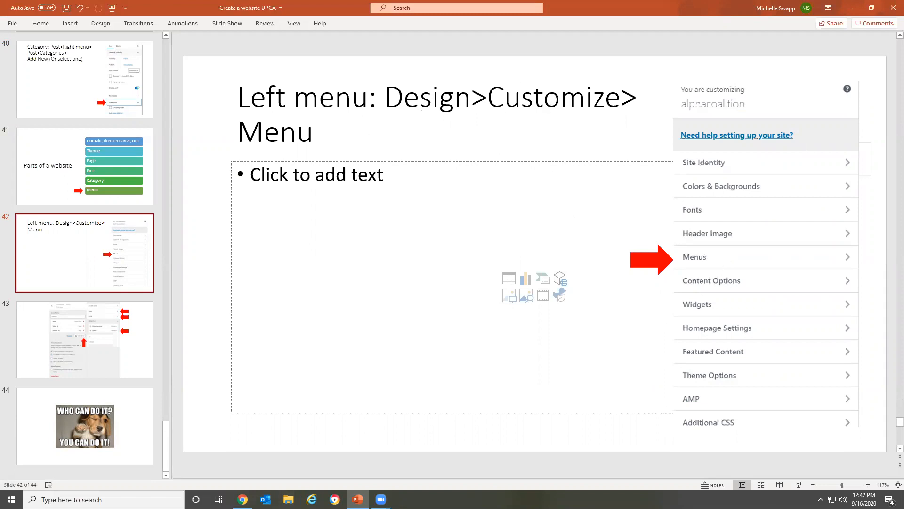
# Return to Chrome, customize the Amazing Coalition site's Primary menu and add the About and Contact pages to it
pyautogui.click(243, 499)
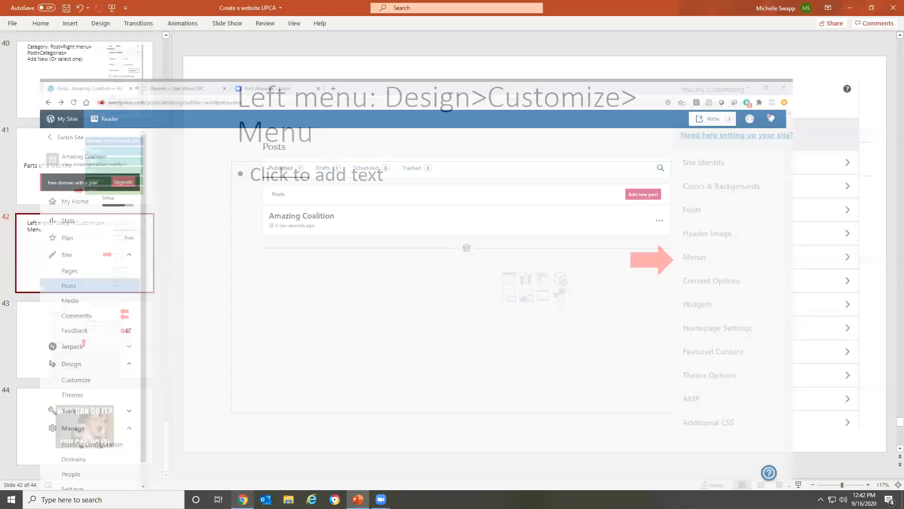
pyautogui.click(243, 499)
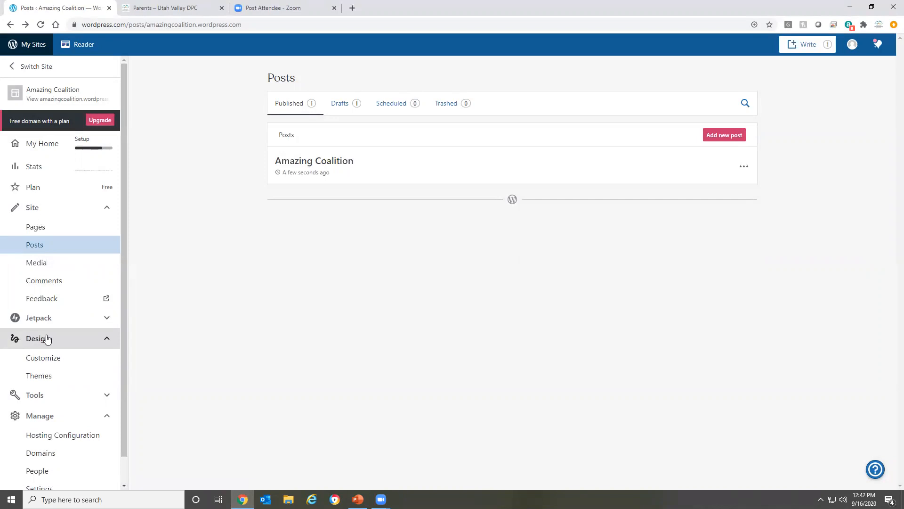
pyautogui.click(54, 364)
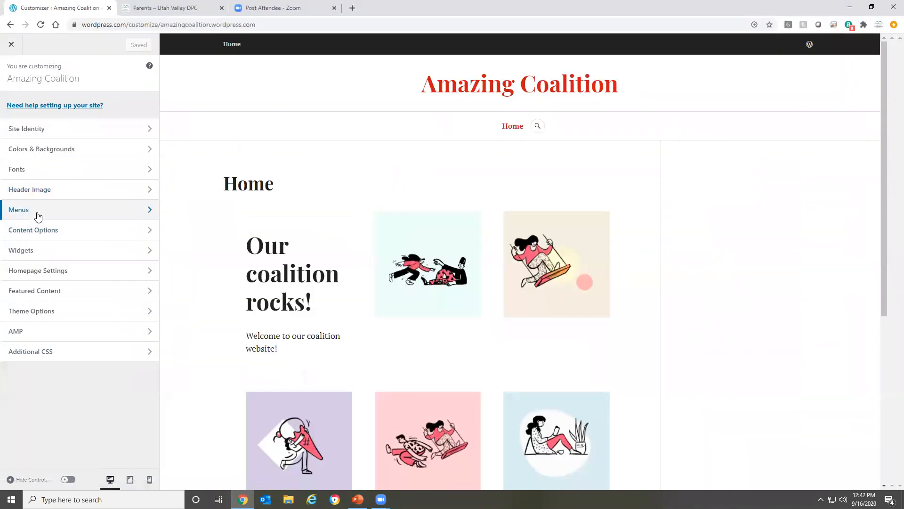
pyautogui.click(36, 212)
pyautogui.click(36, 129)
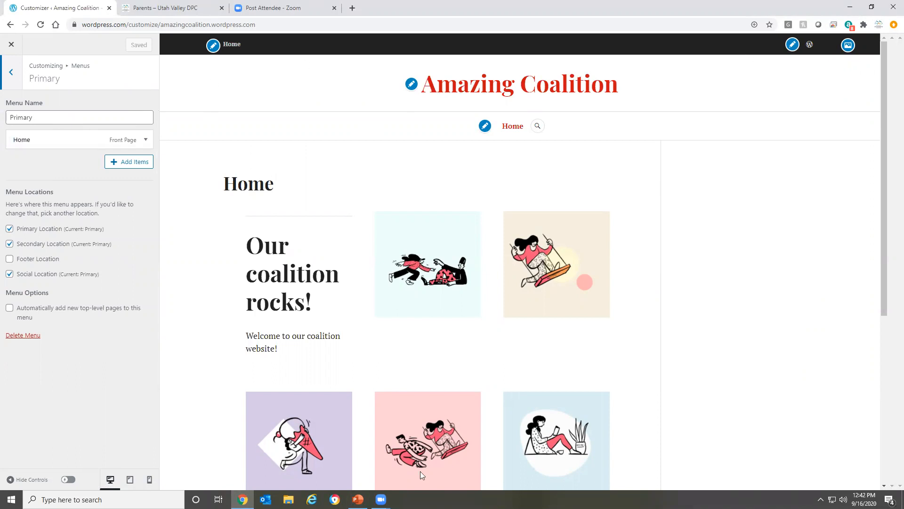
pyautogui.click(123, 166)
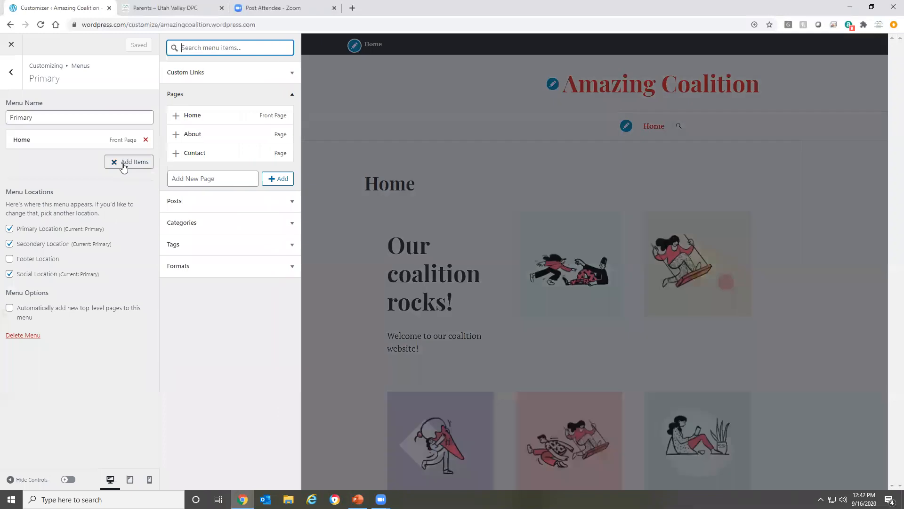
pyautogui.click(188, 135)
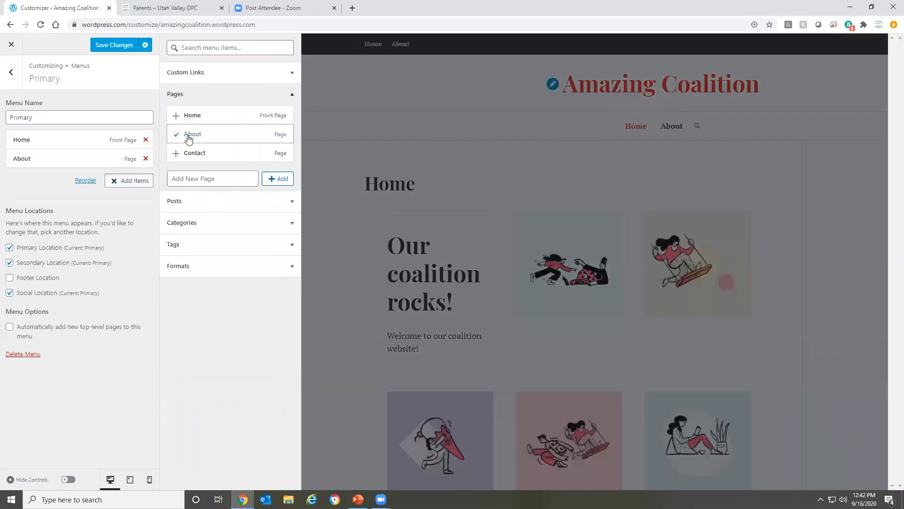
pyautogui.click(191, 153)
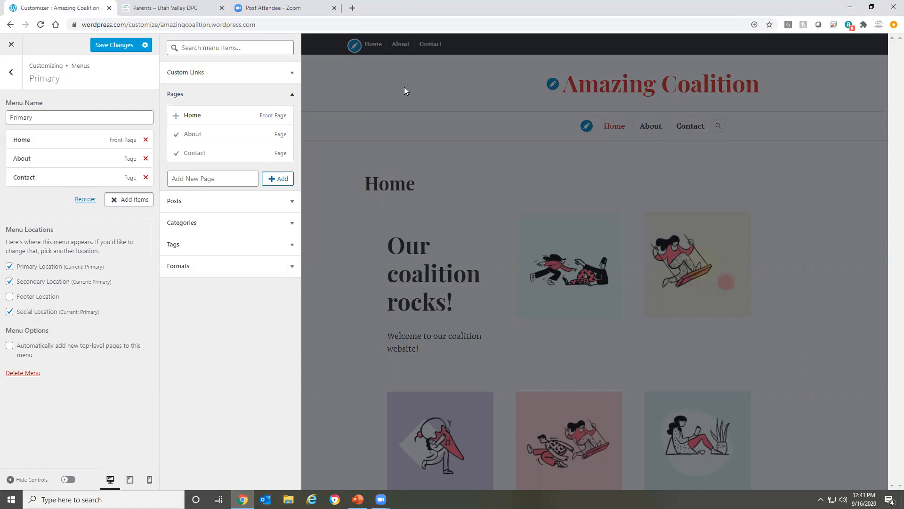
# Look through the available posts and categories, and add the "Amazing" category to the Primary menu
pyautogui.click(210, 226)
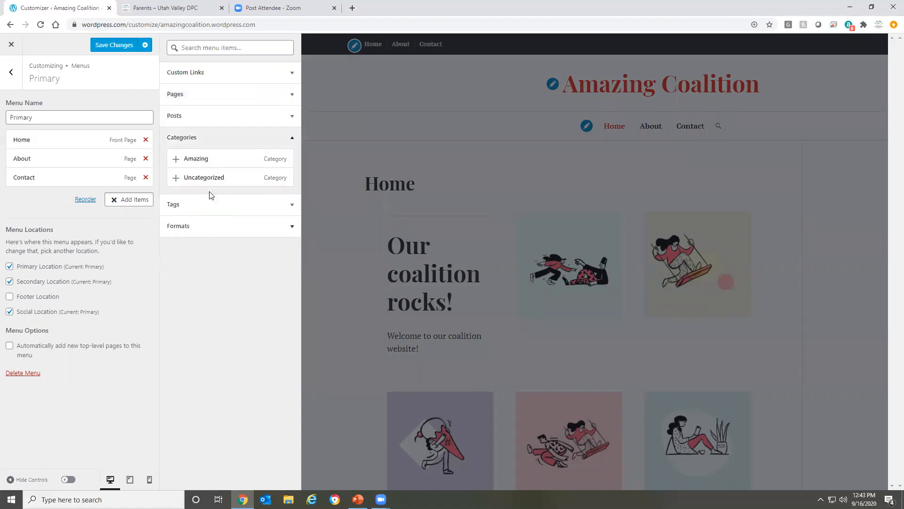
pyautogui.click(181, 117)
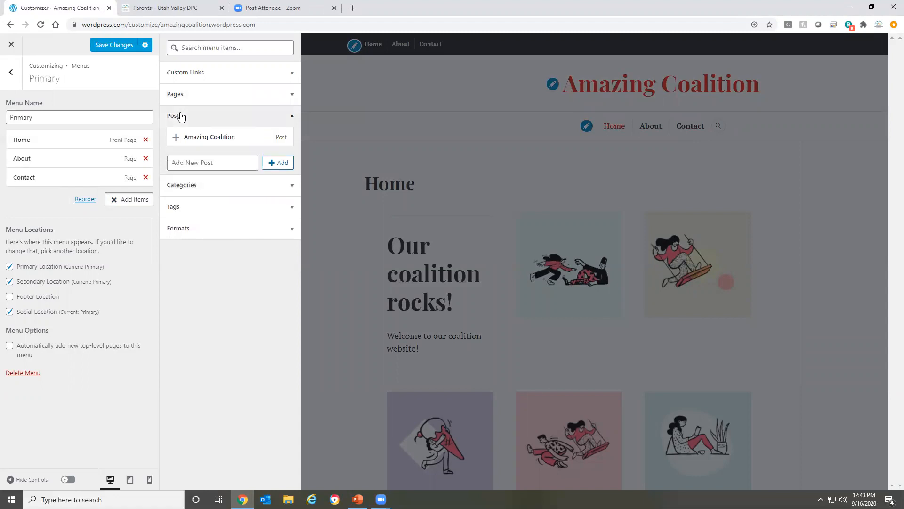
pyautogui.click(182, 115)
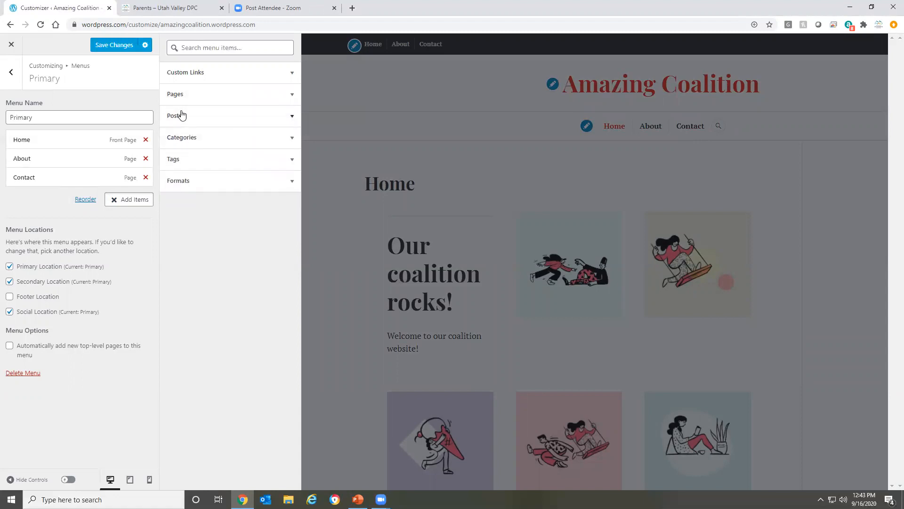
pyautogui.click(194, 139)
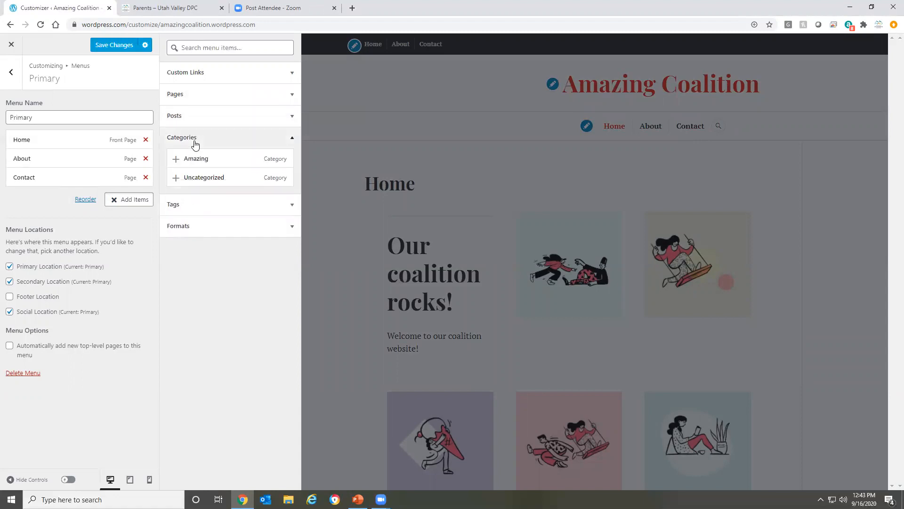
pyautogui.click(201, 159)
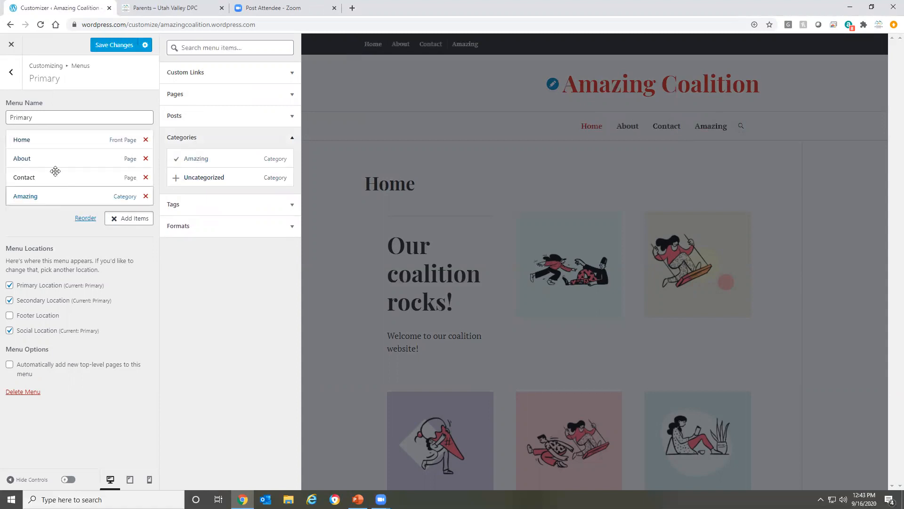
# Move the Amazing item above Contact in the Primary menu, save the changes and close the customizer
pyautogui.moveTo(28, 196); pyautogui.dragTo(27, 179)
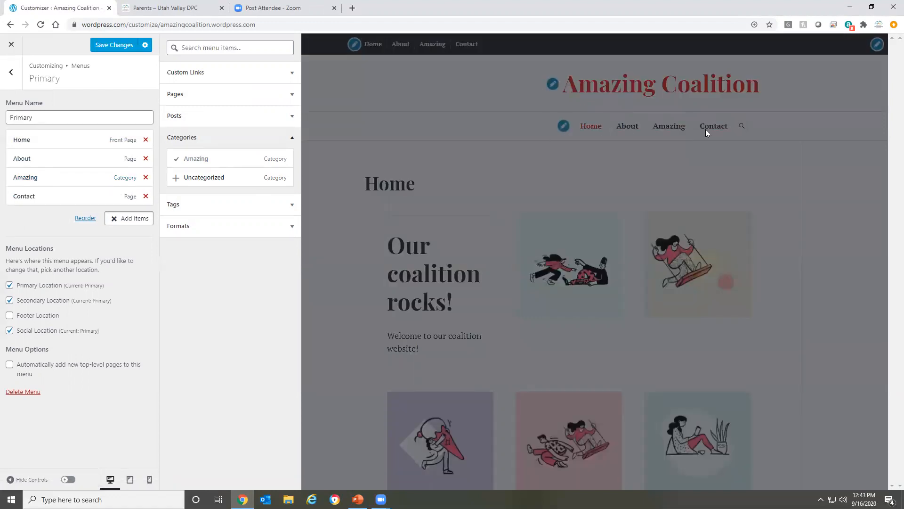
pyautogui.click(107, 49)
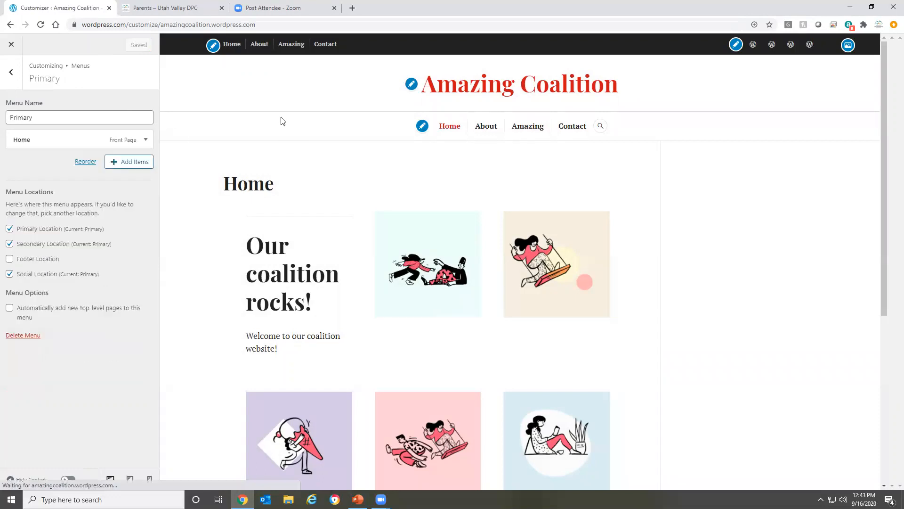
pyautogui.click(12, 45)
# Open the live Amazing Coalition site in a new tab and check its navigation menu
pyautogui.rightClick(66, 90)
pyautogui.click(92, 97)
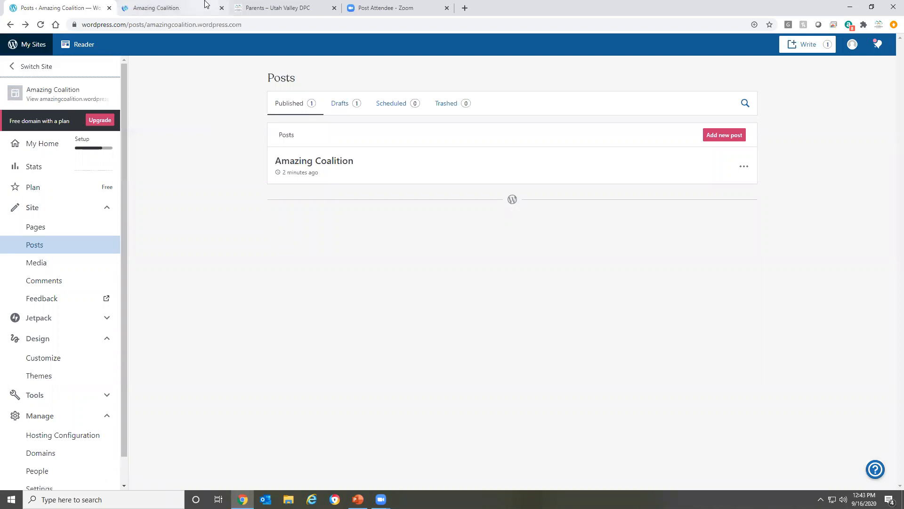
pyautogui.click(155, 8)
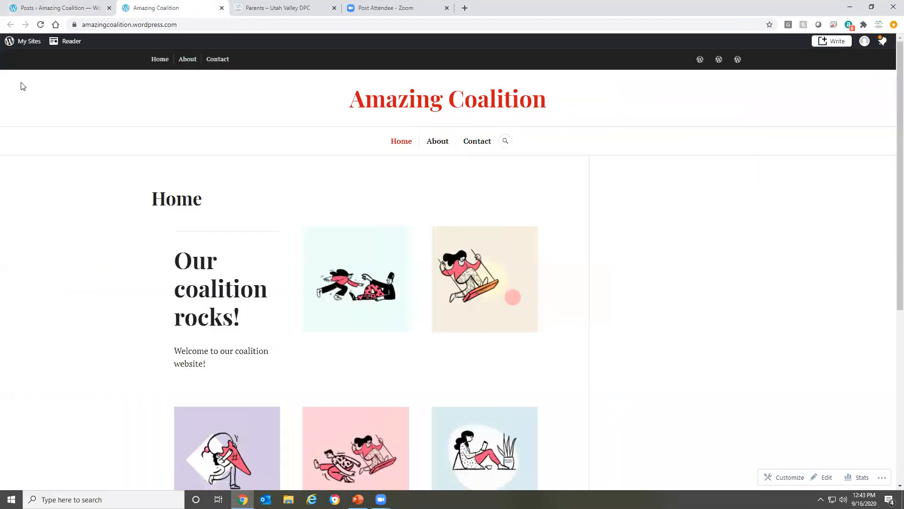
# Apply the color palette with a beige background, teal accents and blue bar to the Amazing Coalition site and save it
pyautogui.click(51, 5)
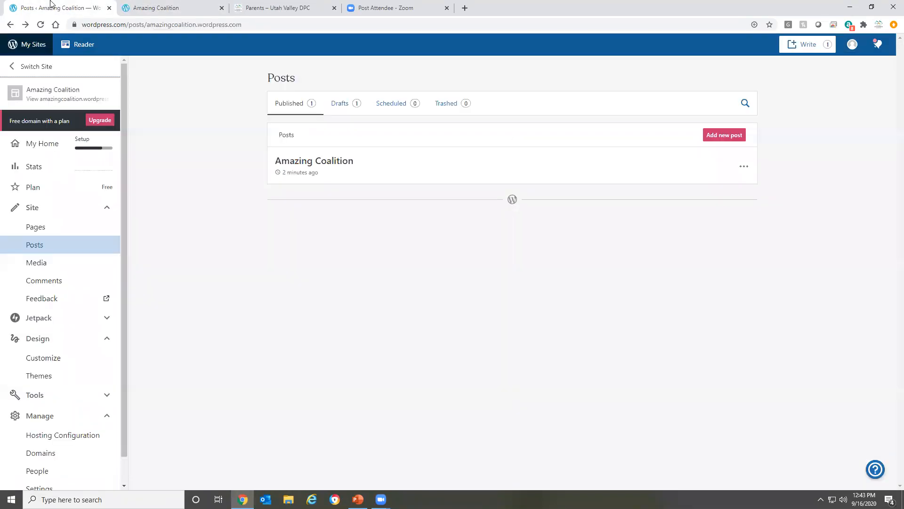
pyautogui.click(41, 358)
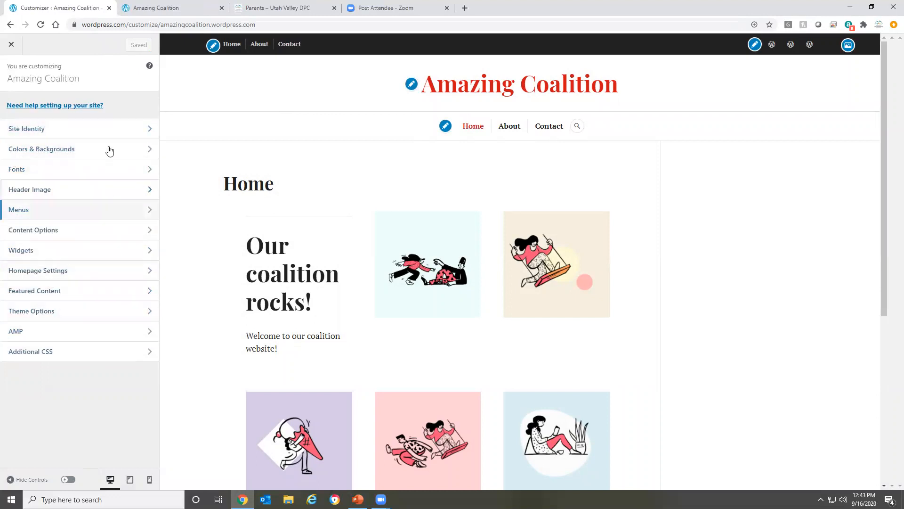
pyautogui.click(44, 150)
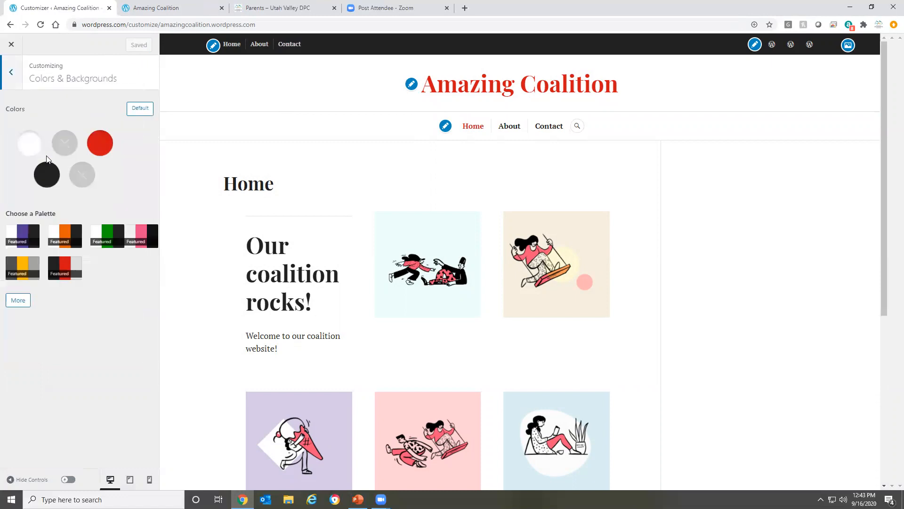
pyautogui.click(21, 301)
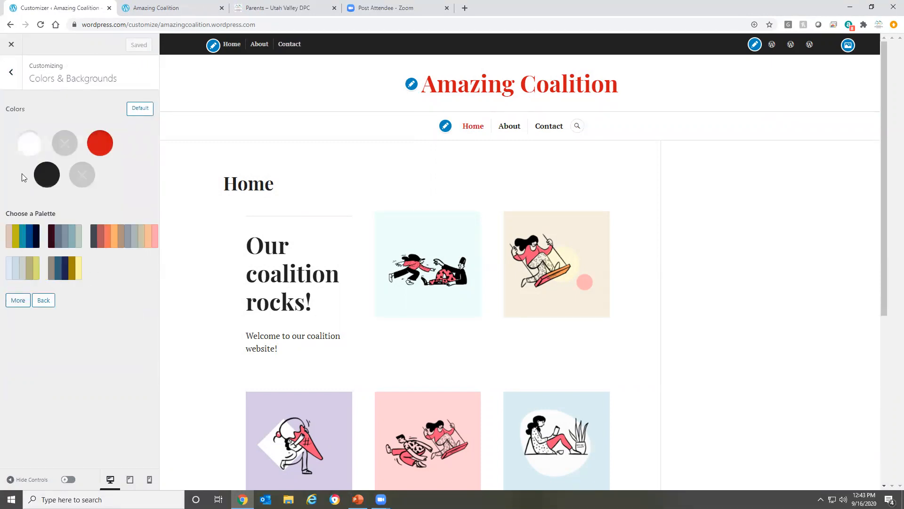
pyautogui.click(19, 237)
pyautogui.click(117, 44)
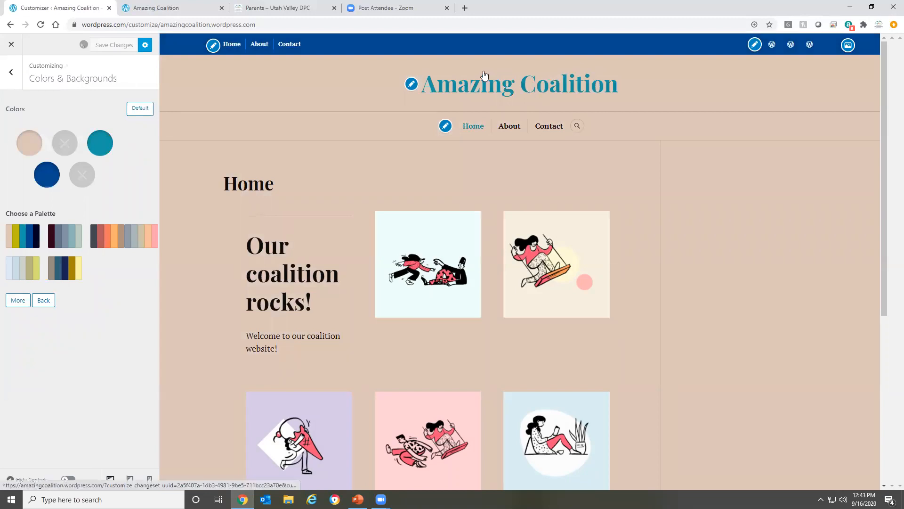
# Reload the live Amazing Coalition site and look over its home page in the new colors
pyautogui.click(160, 8)
pyautogui.click(40, 24)
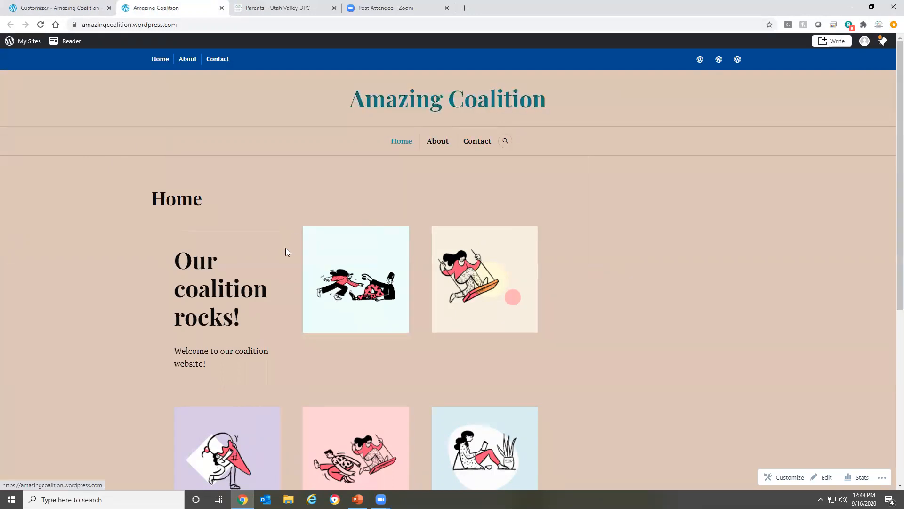
pyautogui.scroll(-5, 246, 258)
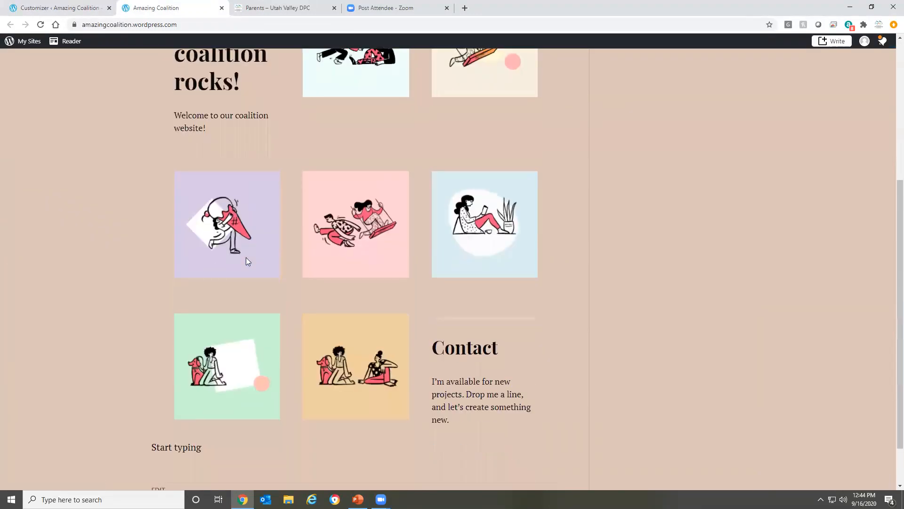
pyautogui.scroll(-2, 245, 257)
pyautogui.scroll(7, 240, 250)
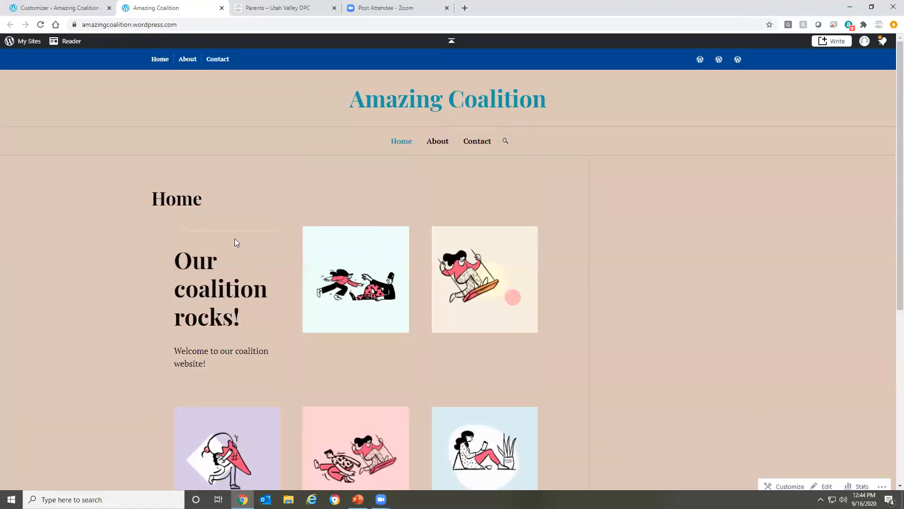
# Add the Amazing category to the site's Primary menu above Contact and save the changes
pyautogui.click(36, 9)
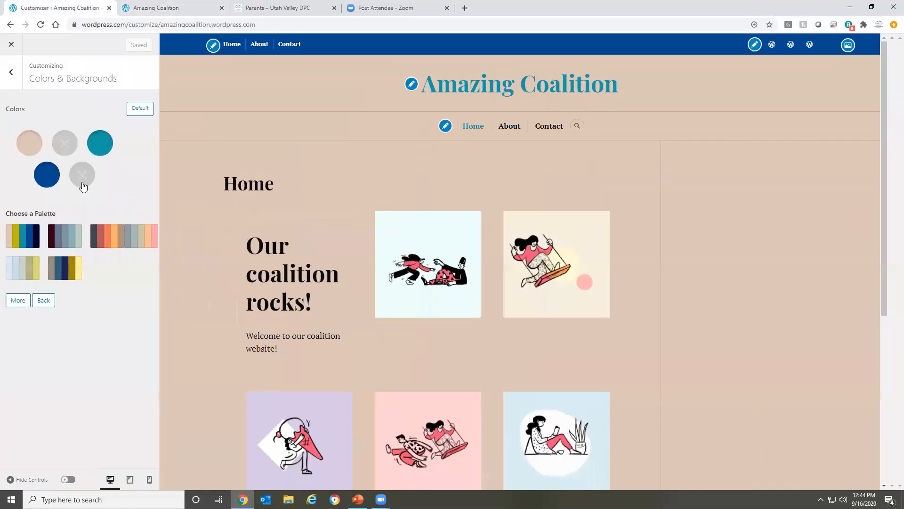
pyautogui.click(11, 71)
pyautogui.click(18, 209)
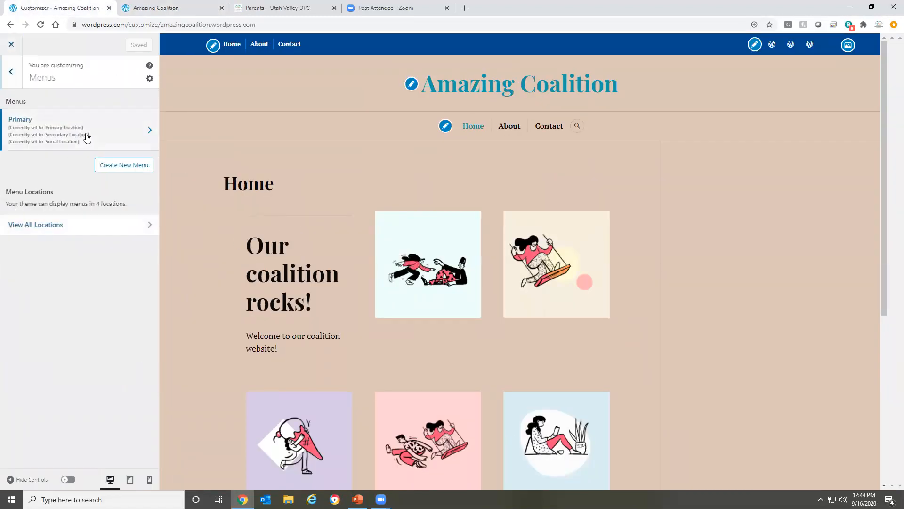
pyautogui.click(84, 135)
pyautogui.click(136, 202)
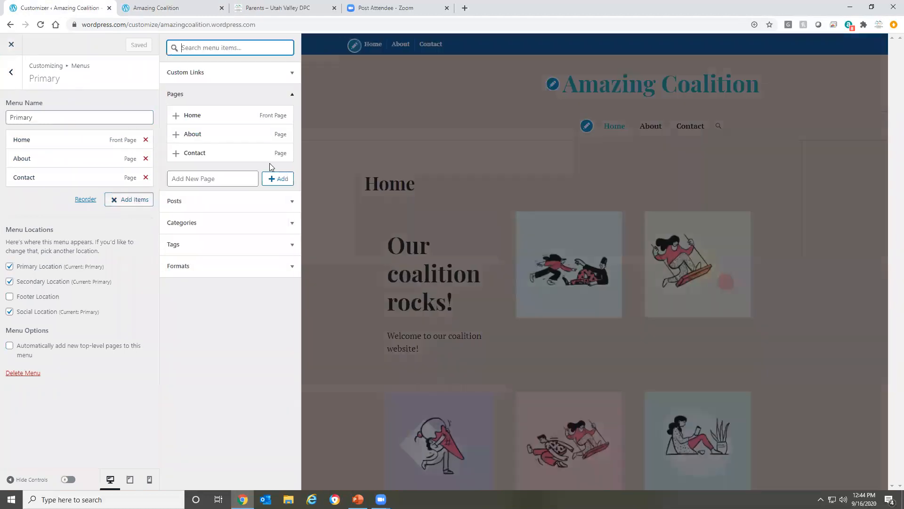
pyautogui.click(193, 224)
pyautogui.click(216, 158)
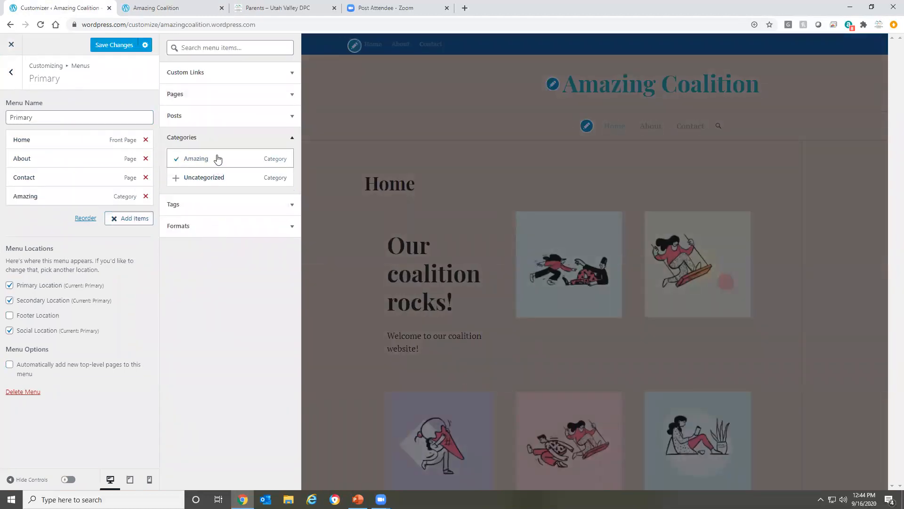
pyautogui.moveTo(30, 188)
pyautogui.mouseDown()
pyautogui.moveTo(34, 180)
pyautogui.moveTo(18, 198)
pyautogui.moveTo(24, 183)
pyautogui.mouseUp()
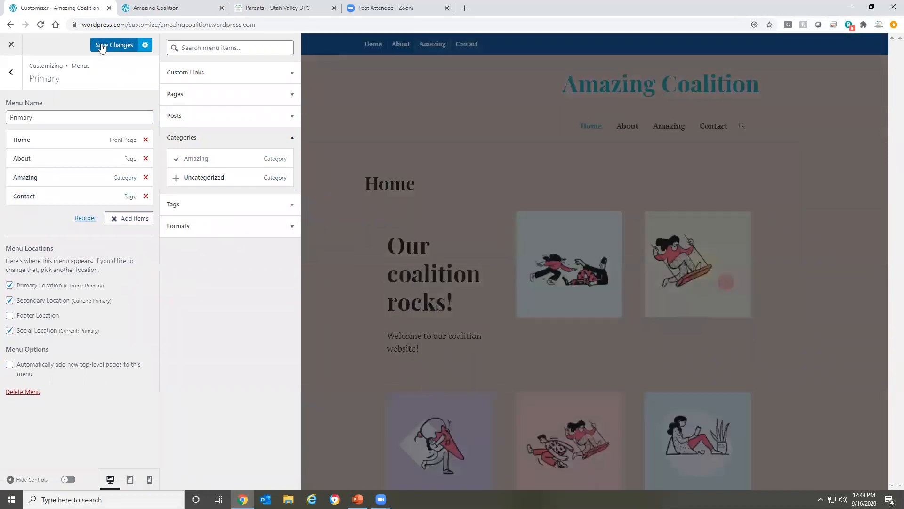
pyautogui.click(101, 45)
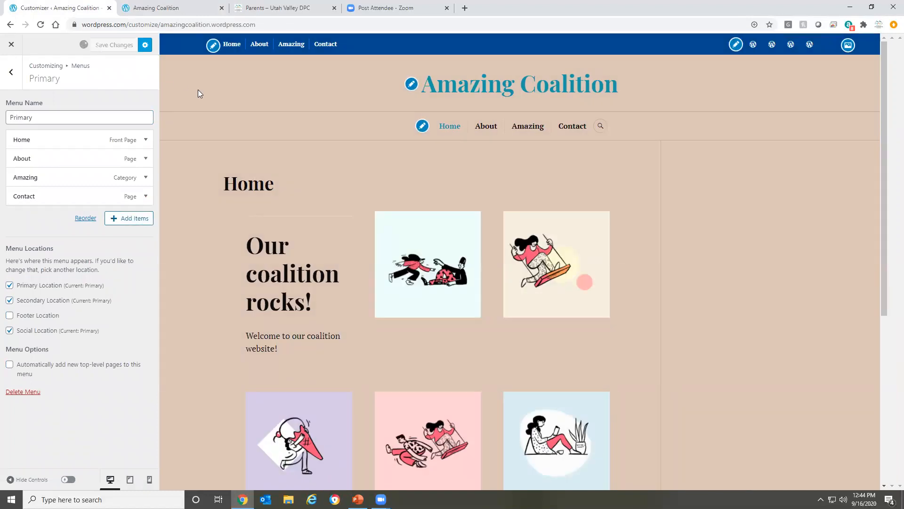
# Reload the live site, view the Amazing category page and open its Amazing Coalition post
pyautogui.click(143, 5)
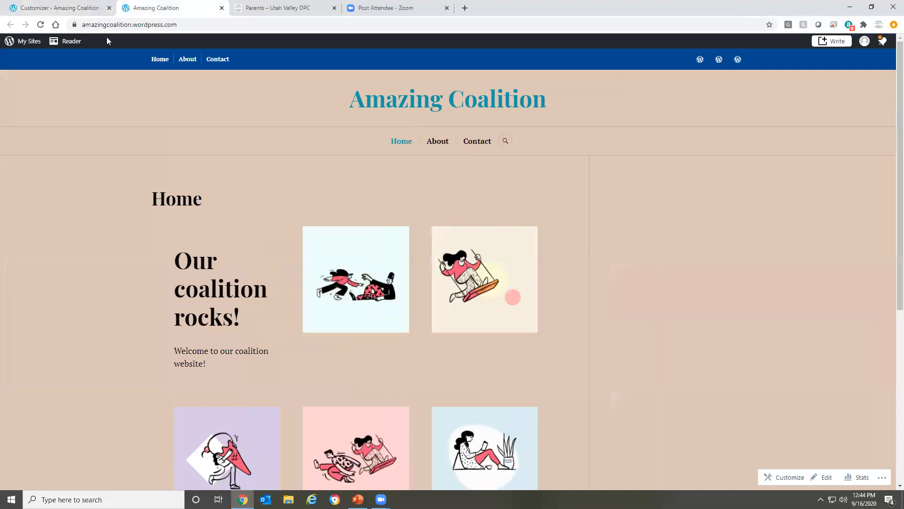
pyautogui.click(40, 25)
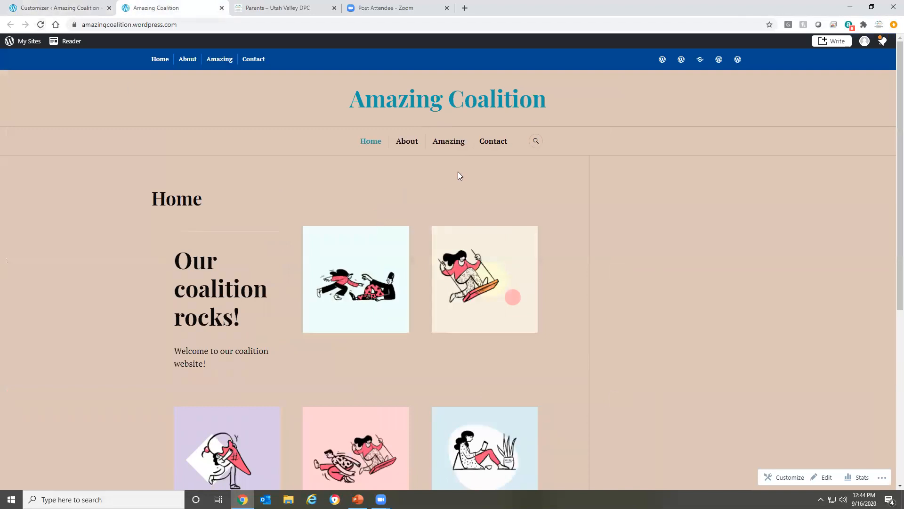
pyautogui.click(459, 144)
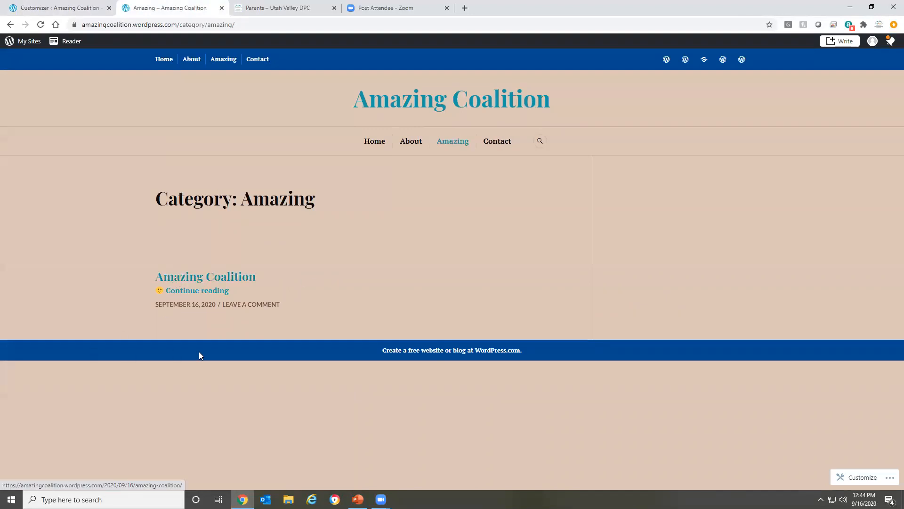
pyautogui.click(213, 283)
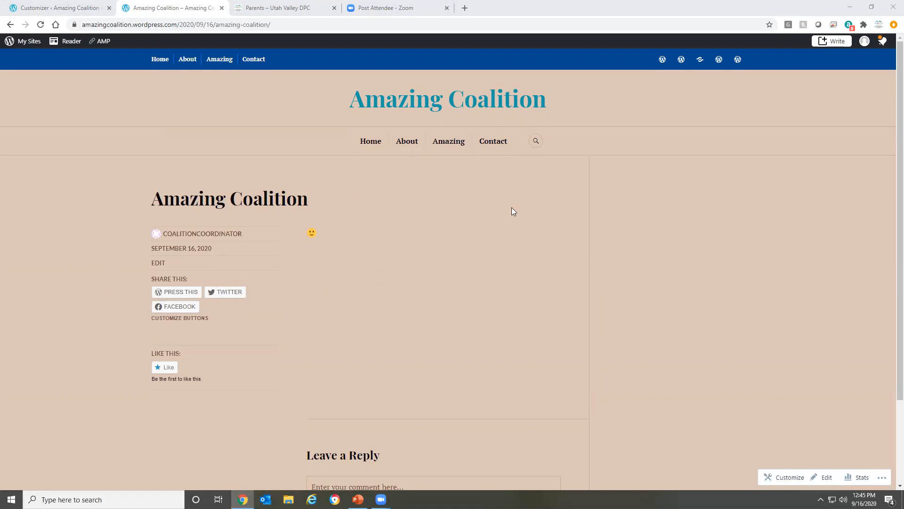
# Close the customizer and start a new post titled "Volunteer post"
pyautogui.click(24, 6)
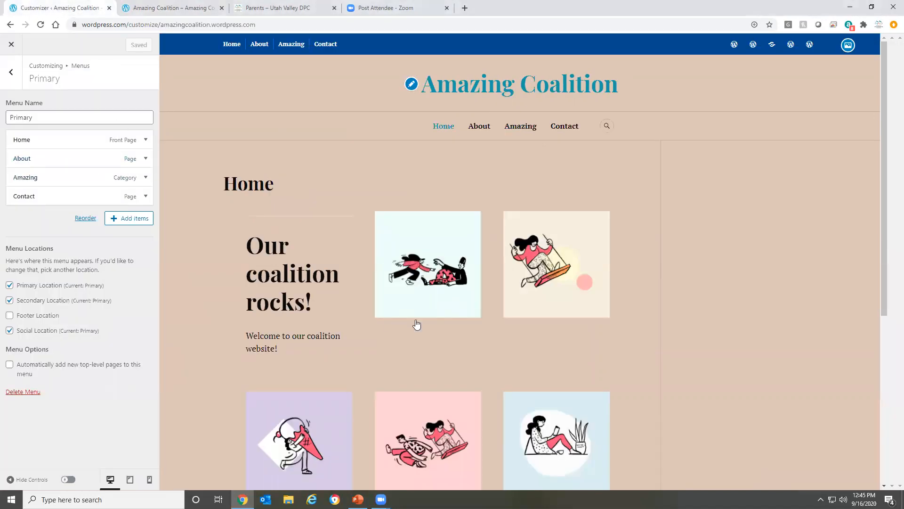
pyautogui.click(13, 83)
pyautogui.click(14, 84)
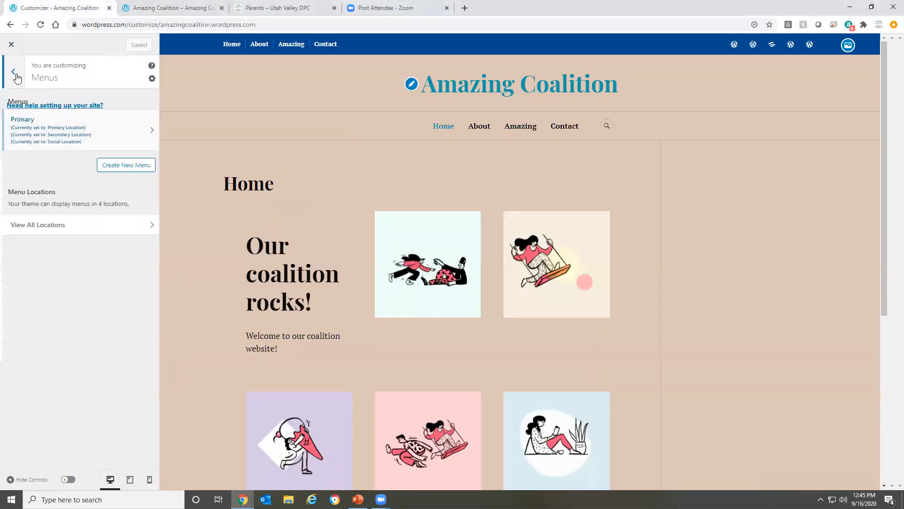
pyautogui.click(11, 45)
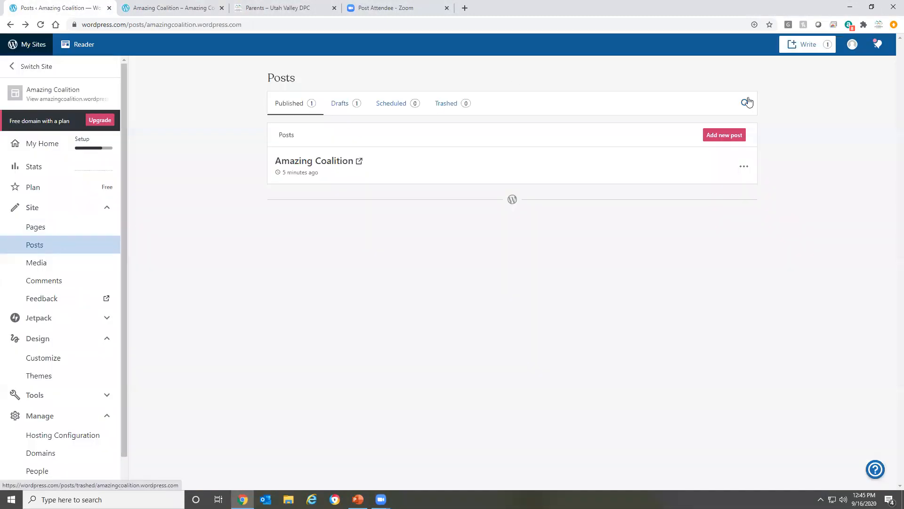
pyautogui.click(715, 137)
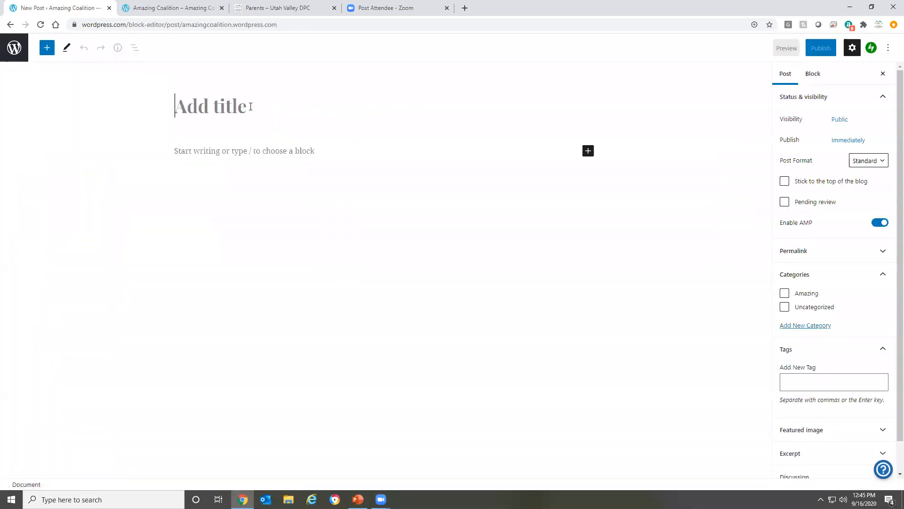
pyautogui.write('Volu')
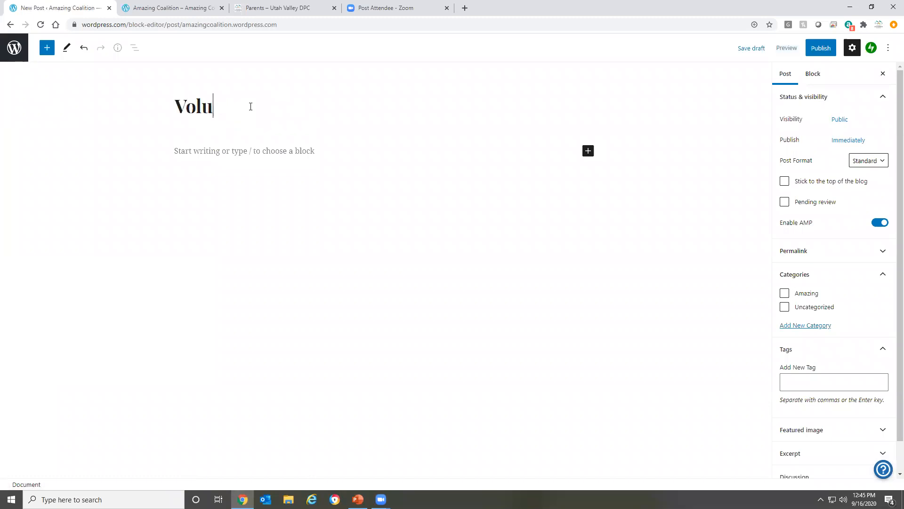
pyautogui.write('nteer post')
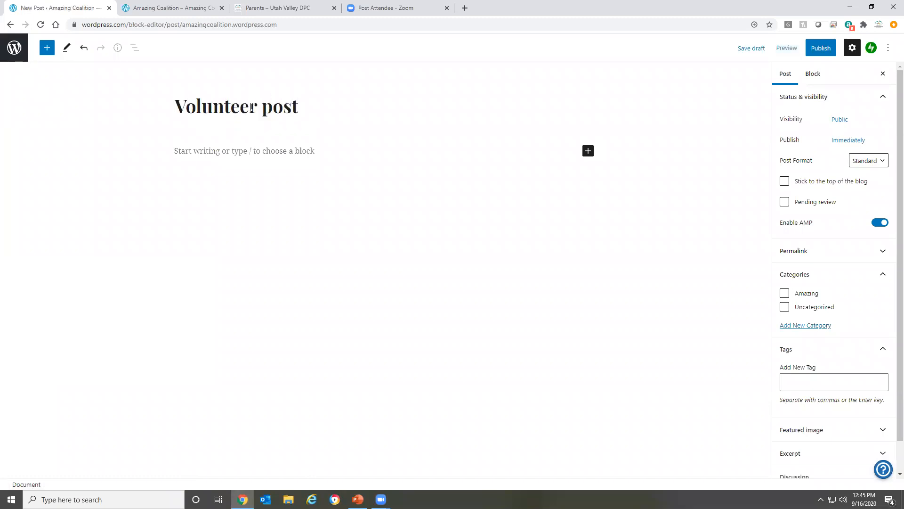
# Write "Wrote something awesome!" as the post's body, followed by an empty paragraph and the line "By: Coalition Member"
pyautogui.click(263, 152)
pyautogui.write('Wrote someth')
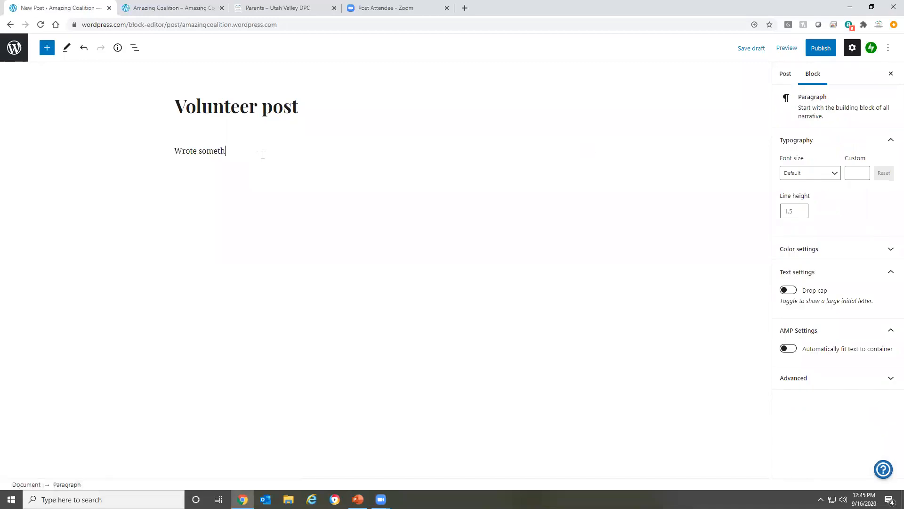
pyautogui.write('ing awesome!')
pyautogui.press('Return')
pyautogui.press('Return')
pyautogui.write('By: Coal')
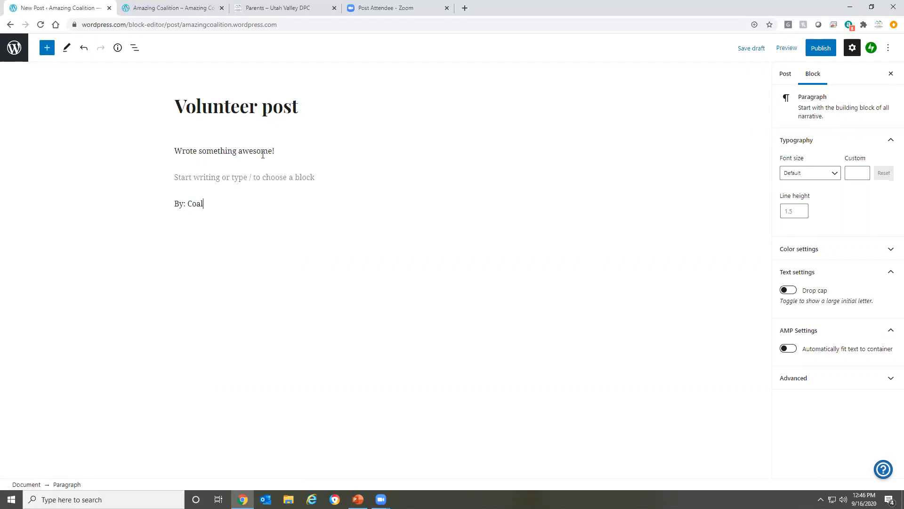
pyautogui.write('ition Member')
# Assign the Volunteer post to the Amazing category and publish it
pyautogui.click(787, 76)
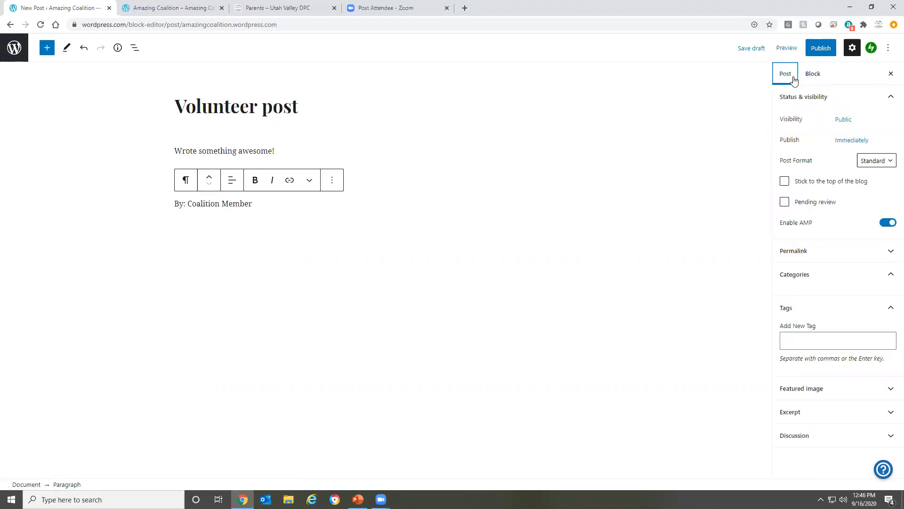
pyautogui.click(795, 274)
pyautogui.click(784, 294)
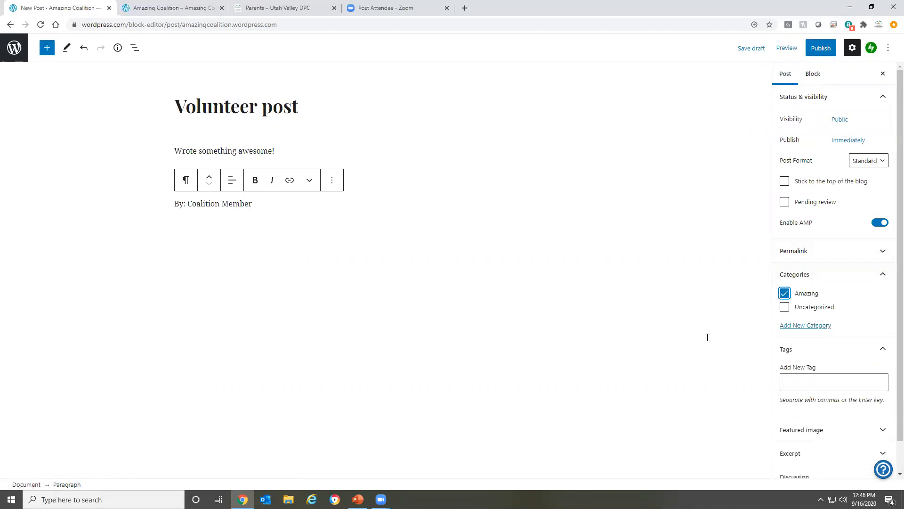
pyautogui.click(821, 49)
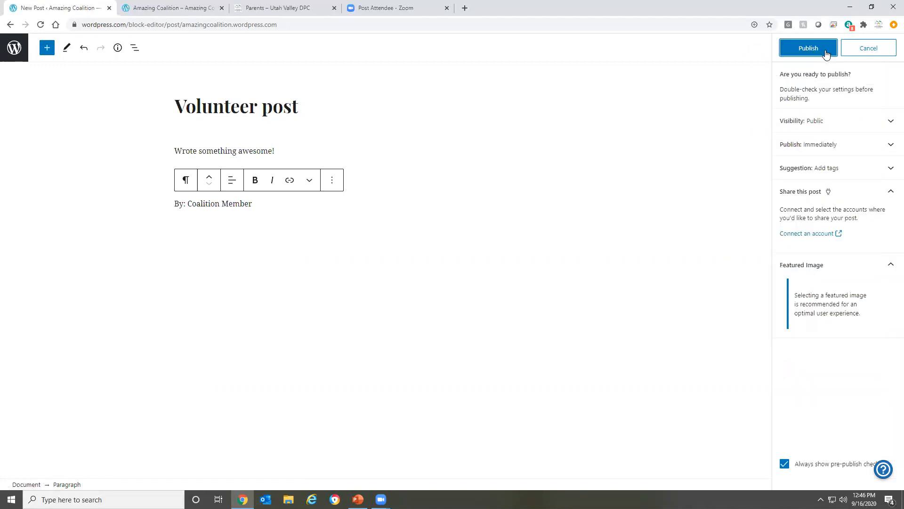
pyautogui.click(825, 47)
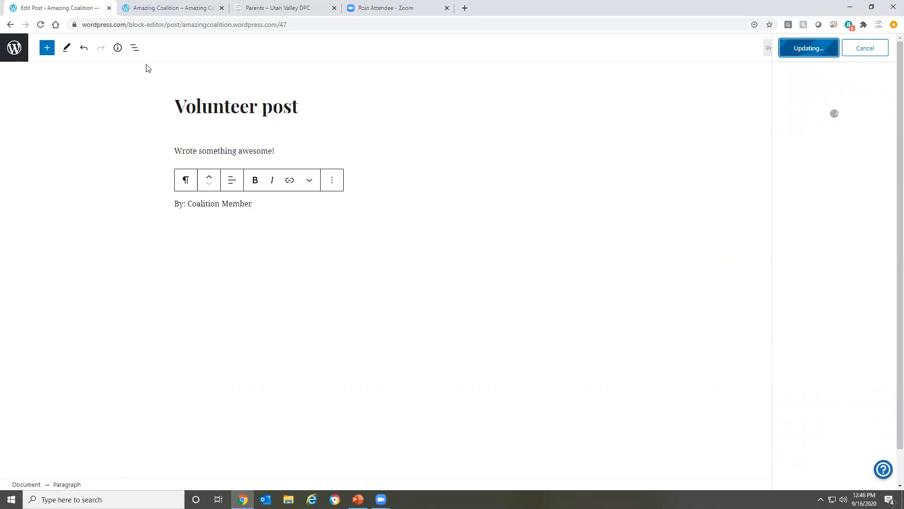
# View the Amazing category page on the live site to check its list of posts
pyautogui.click(185, 6)
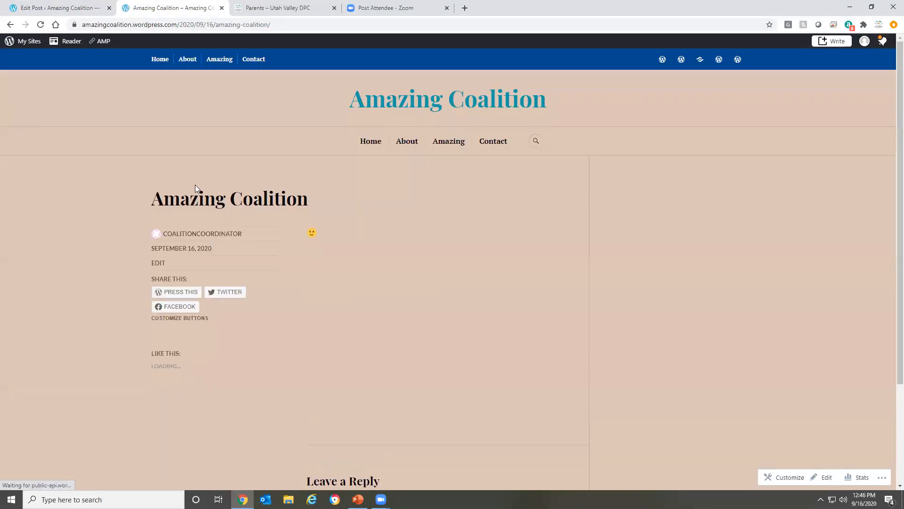
pyautogui.click(450, 140)
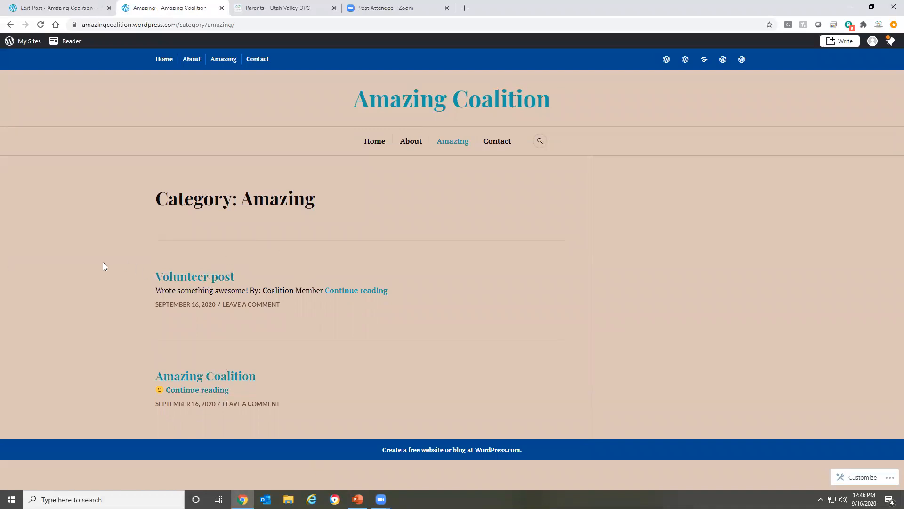
# Switch to PowerPoint, view the Primary menu slide and the closing slide 44, and return to Chrome
pyautogui.click(358, 499)
pyautogui.click(78, 348)
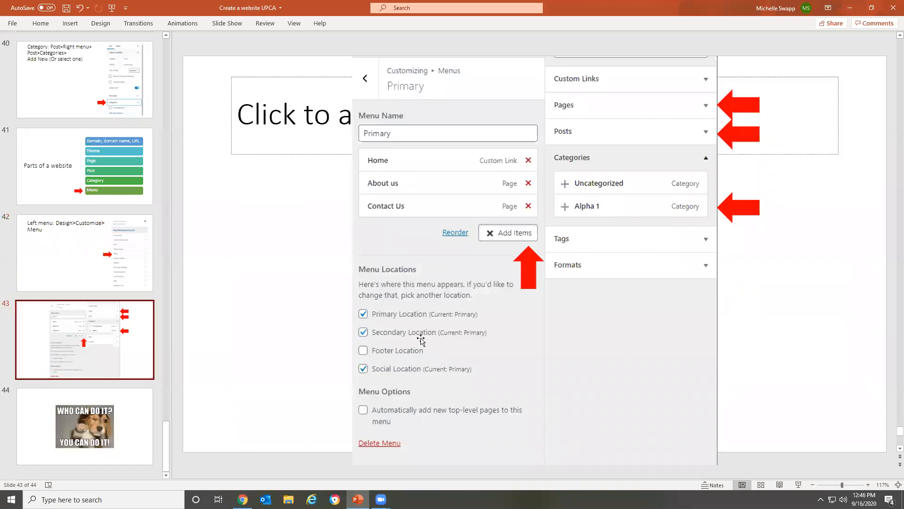
pyautogui.click(92, 404)
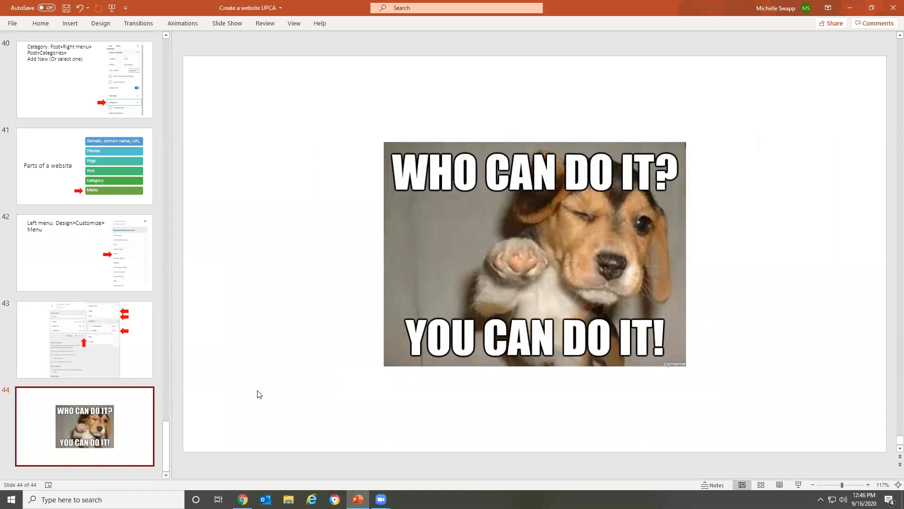
pyautogui.click(243, 499)
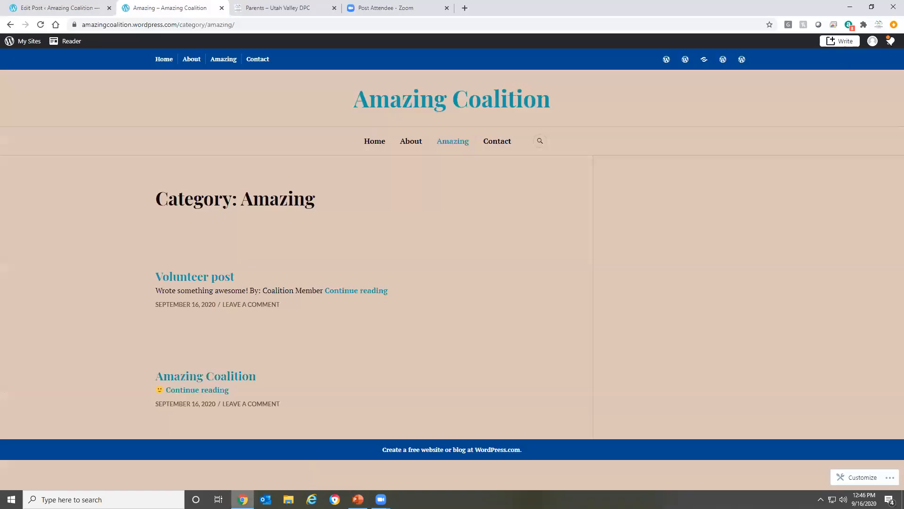
# Leave the post editor, apply the featured white, orange and black color palette in the site customizer, and save the changes
pyautogui.click(58, 9)
pyautogui.click(14, 47)
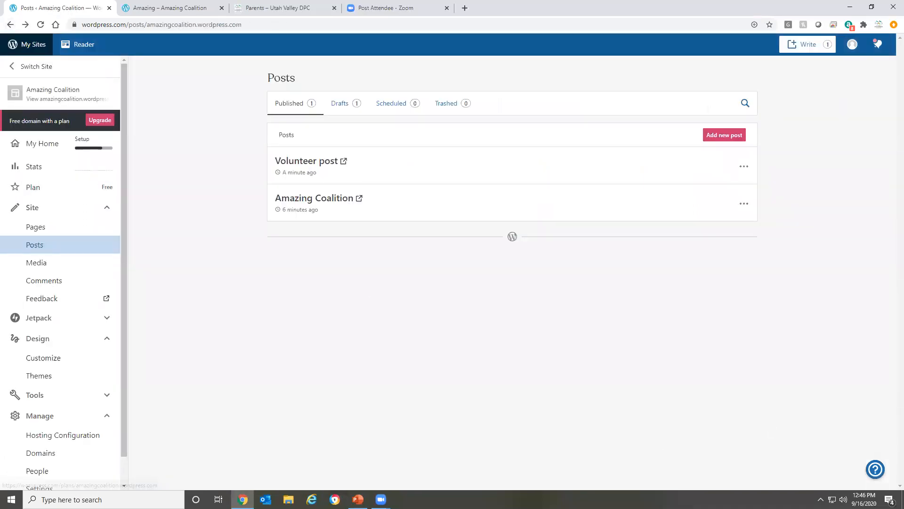
pyautogui.click(149, 8)
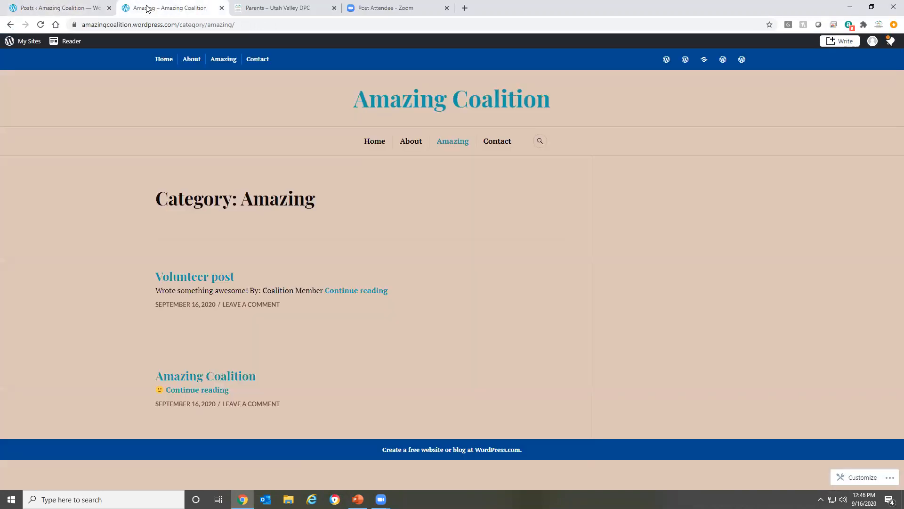
pyautogui.click(66, 7)
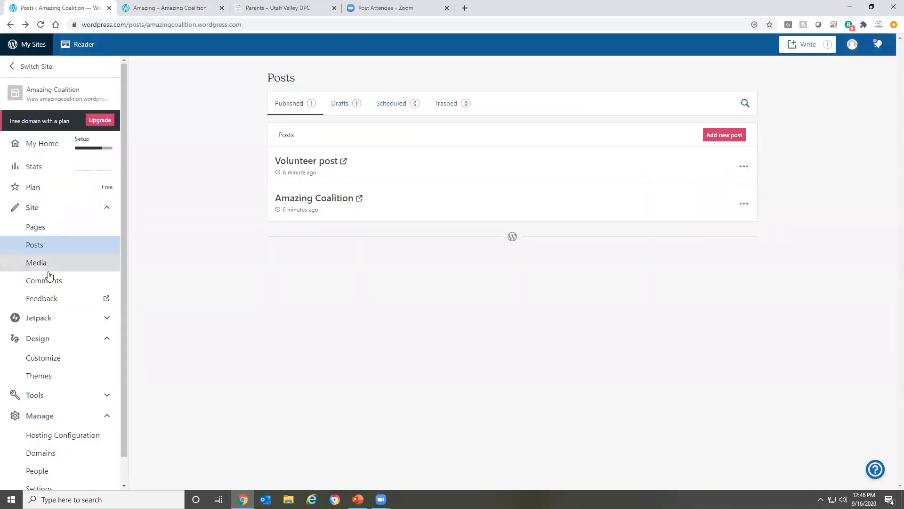
pyautogui.click(67, 358)
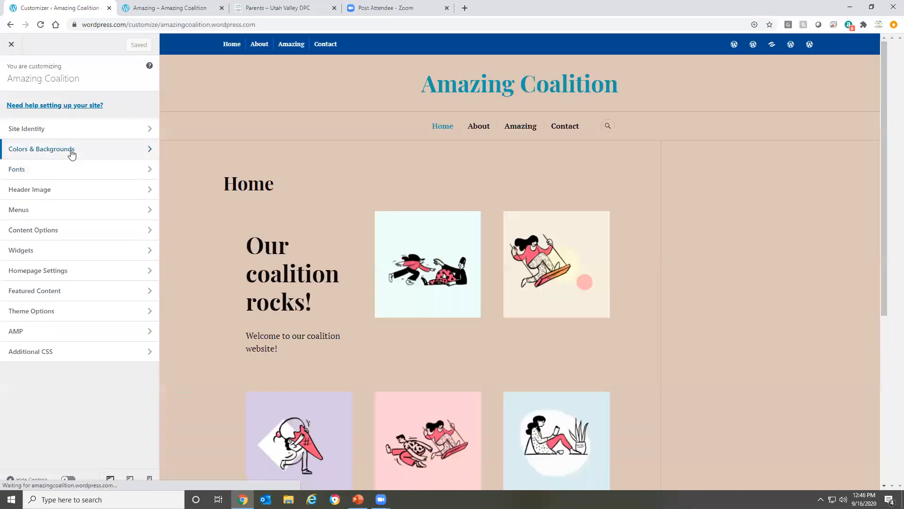
pyautogui.click(69, 149)
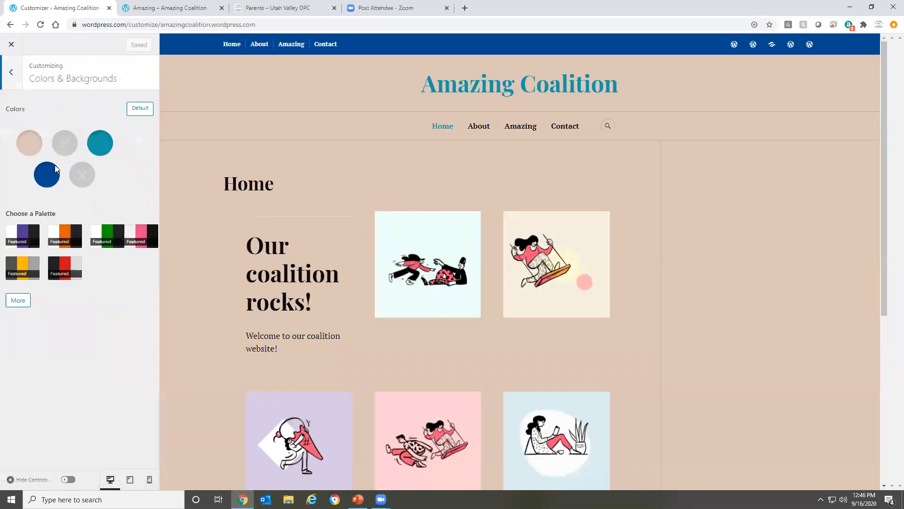
pyautogui.click(70, 243)
pyautogui.click(107, 45)
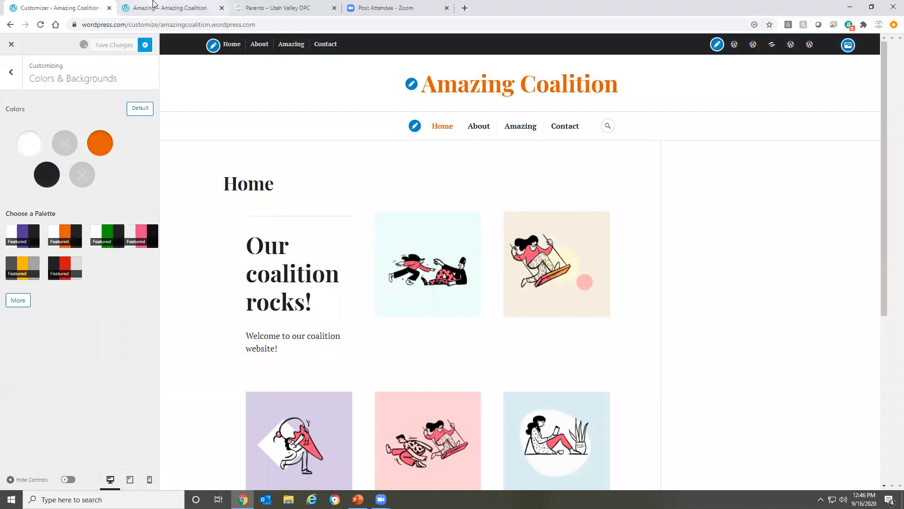
# Reload the live Amazing category page to check its colors, and close the customizer to return to the Posts list
pyautogui.click(153, 6)
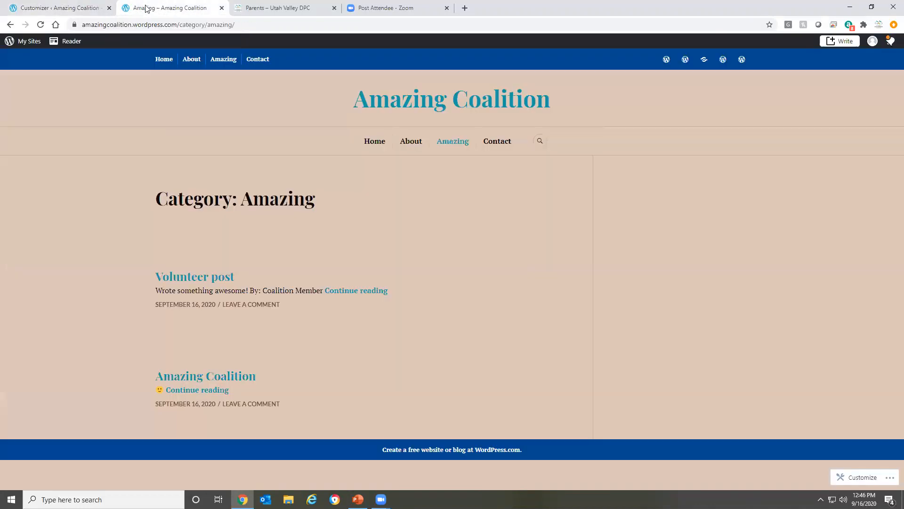
pyautogui.click(38, 25)
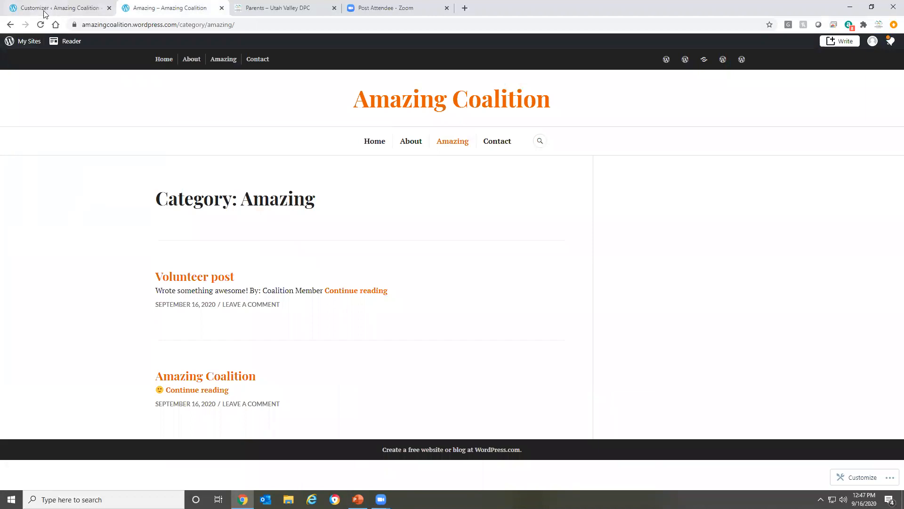
pyautogui.click(45, 7)
pyautogui.click(5, 52)
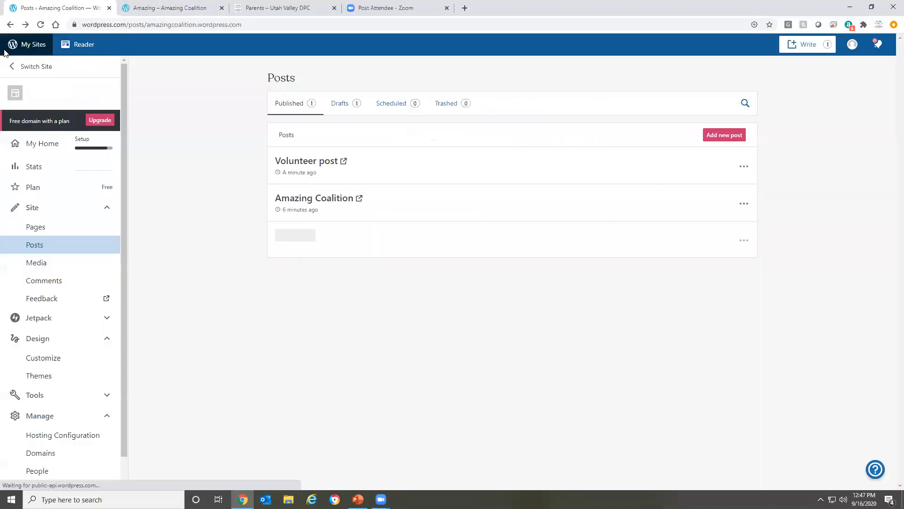